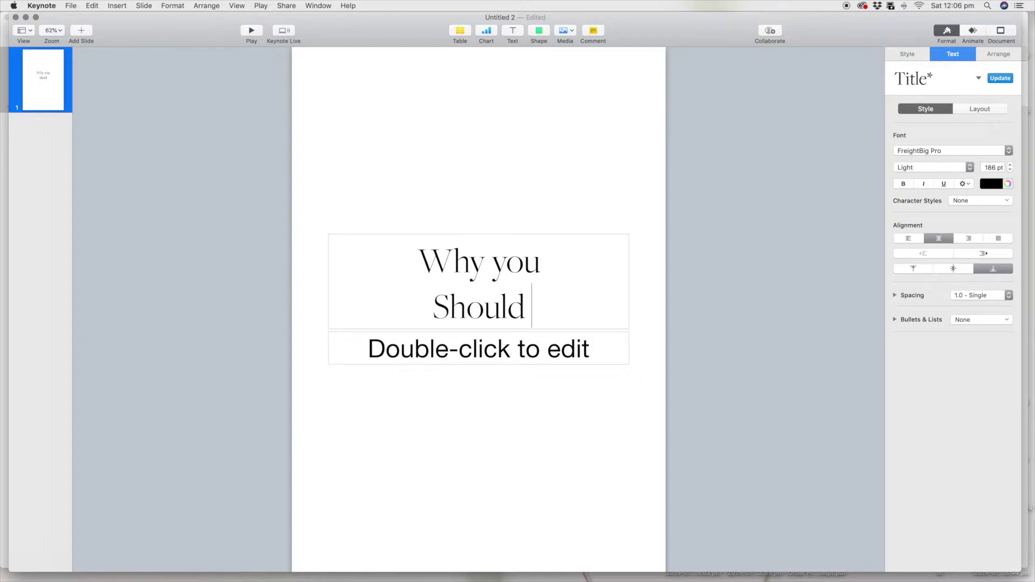
Complete the title so it reads "Why you Should Brand Your Pins." with "Your Pins." on its own third line
{"action": "type", "text": "Brand"}
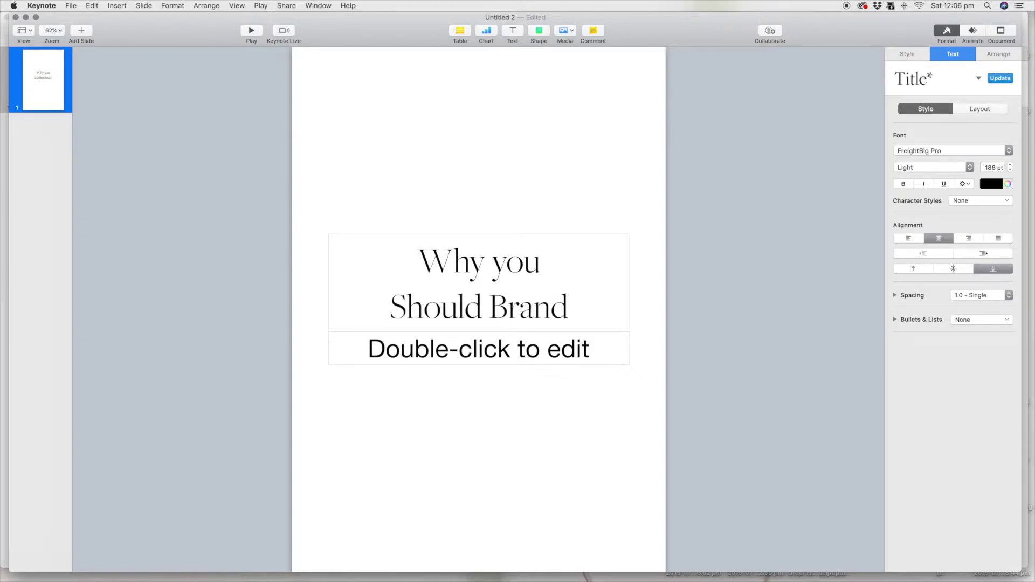
{"action": "key", "text": "Return"}
{"action": "type", "text": "Your Pins."}
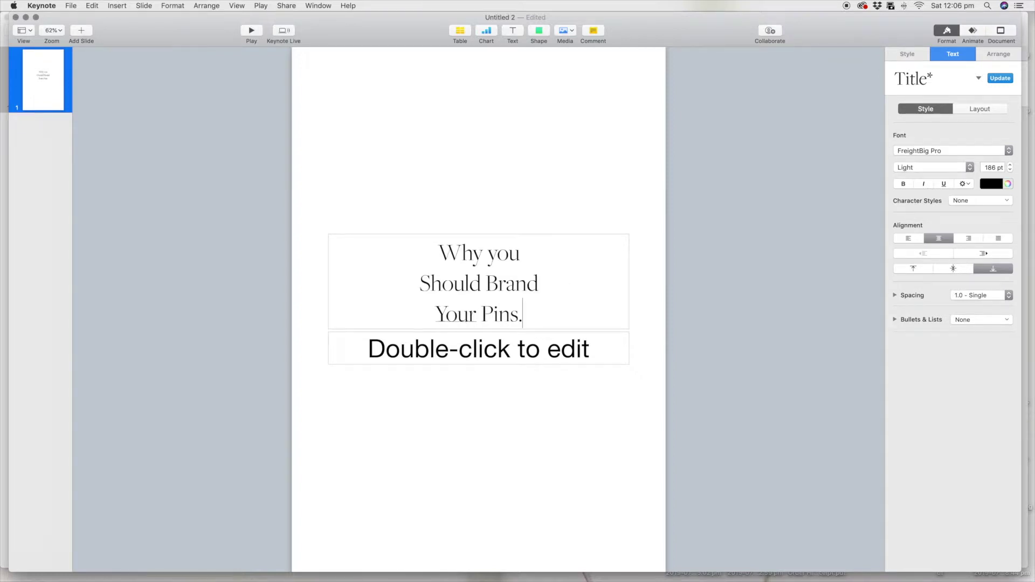
Extend the title's text box upward so the three-line text displays larger
{"action": "key", "text": "super+a"}
{"action": "left_click", "coordinate": [383, 238]}
{"action": "key", "text": "Escape"}
{"action": "left_click_drag", "start_coordinate": [478, 235], "coordinate": [478, 168]}
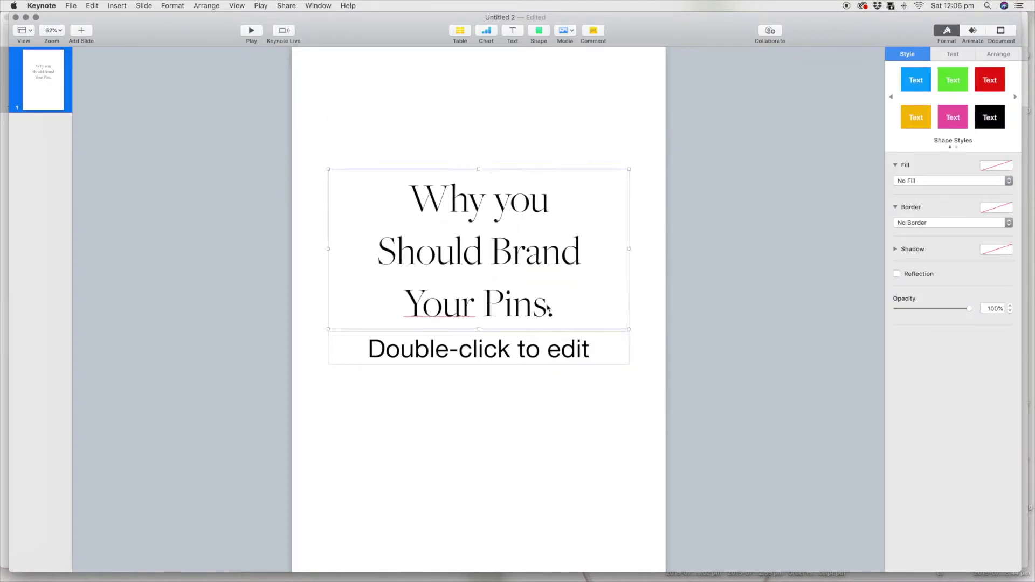
Change the color of the whole title text to dark grey
{"action": "double_click", "coordinate": [548, 308]}
{"action": "key", "text": "super+a"}
{"action": "left_click", "coordinate": [993, 184]}
{"action": "left_click", "coordinate": [946, 254]}
{"action": "left_click", "coordinate": [565, 314]}
Replace the subtitle placeholder below the title with "FOR PINTEREST"
{"action": "left_click", "coordinate": [590, 351]}
{"action": "double_click", "coordinate": [589, 351]}
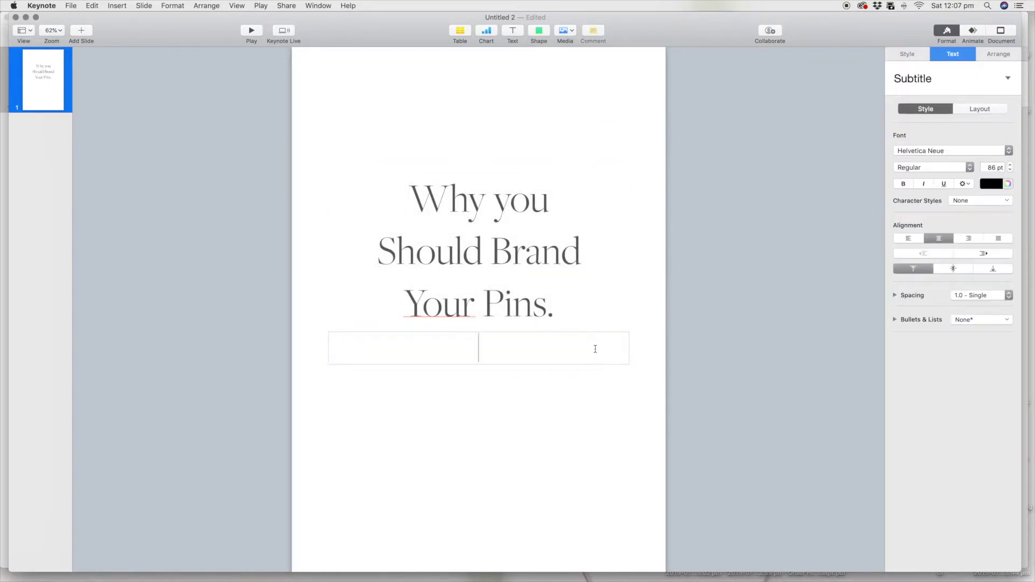
{"action": "type", "text": "FOR PINTEREST"}
Format the subtitle text in Gill Sans and color it dark grey
{"action": "key", "text": "super+a"}
{"action": "left_click", "coordinate": [939, 150]}
{"action": "left_click", "coordinate": [946, 138]}
{"action": "left_click", "coordinate": [994, 184]}
{"action": "left_click", "coordinate": [977, 247]}
Set the subtitle's font size to 29 pt
{"action": "double_click", "coordinate": [987, 168]}
{"action": "type", "text": "20"}
{"action": "key", "text": "Return"}
{"action": "left_click", "coordinate": [1011, 165]}
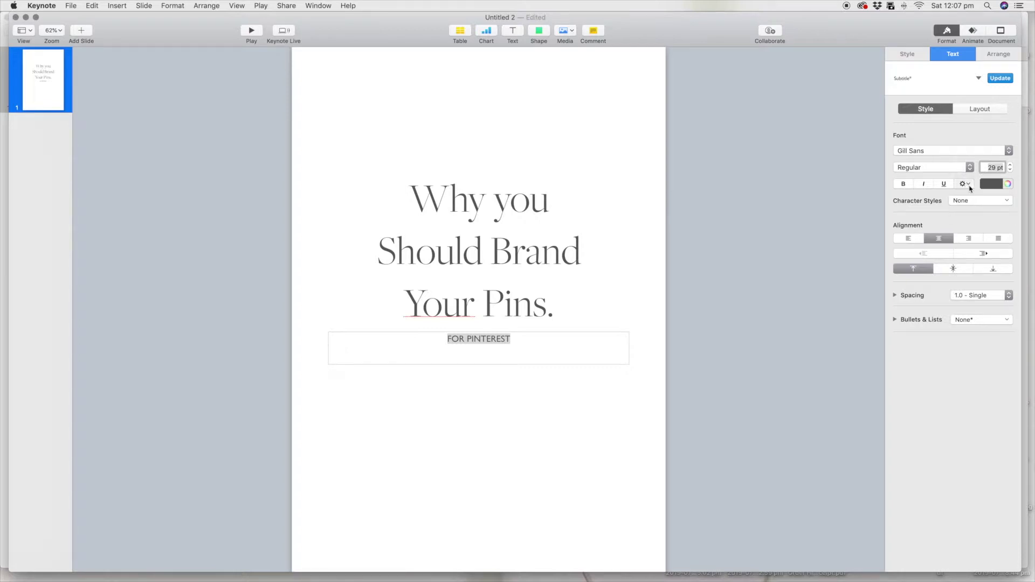
Widen the subtitle's character spacing and reduce its font size to 25 pt
{"action": "left_click", "coordinate": [966, 185]}
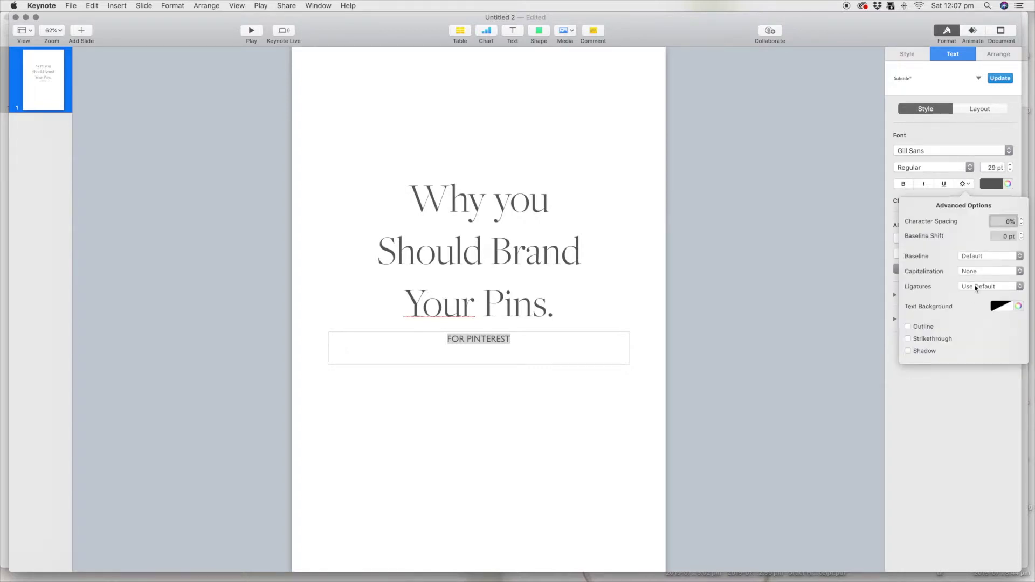
{"action": "left_click", "coordinate": [1022, 220]}
{"action": "left_click", "coordinate": [1022, 220]}
{"action": "left_click", "coordinate": [1022, 219]}
{"action": "left_click", "coordinate": [1022, 220]}
{"action": "left_click", "coordinate": [1010, 170]}
{"action": "left_click", "coordinate": [1011, 170]}
{"action": "left_click", "coordinate": [1011, 170]}
{"action": "left_click", "coordinate": [1010, 170]}
{"action": "left_click", "coordinate": [575, 325]}
{"action": "left_click", "coordinate": [717, 374]}
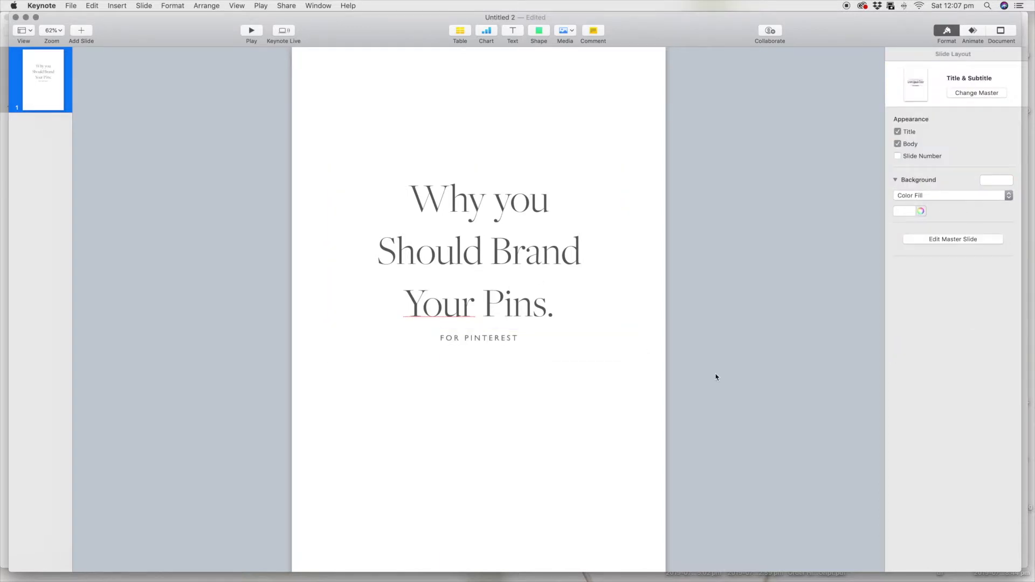
Duplicate the subtitle, change the copy to "TABITHAEMMA.COM" and place it at the bottom of the slide
{"action": "left_click", "coordinate": [508, 344]}
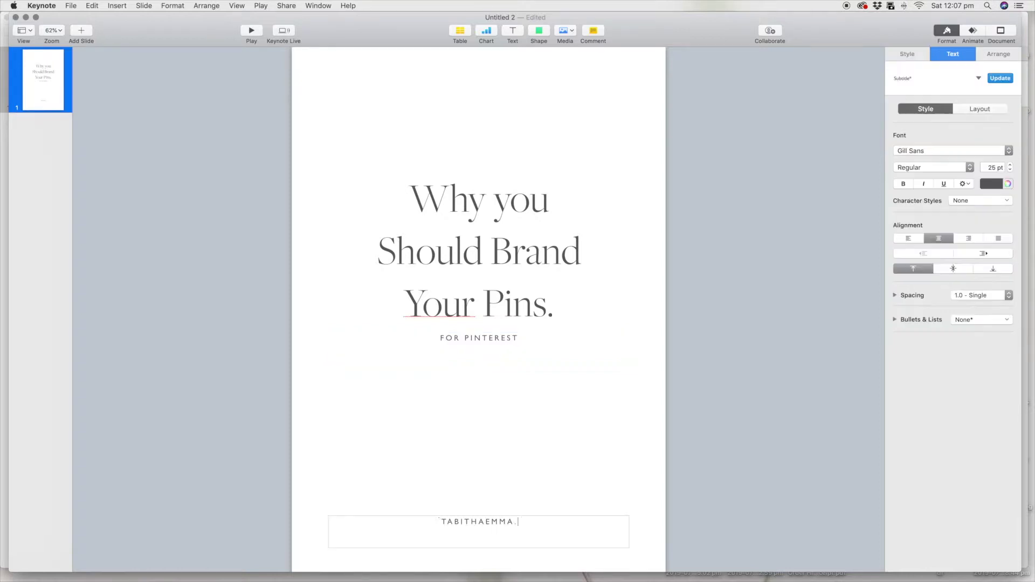
{"action": "type", "text": ".COM"}
{"action": "left_click", "coordinate": [700, 507]}
{"action": "left_click_drag", "start_coordinate": [509, 521], "coordinate": [508, 556]}
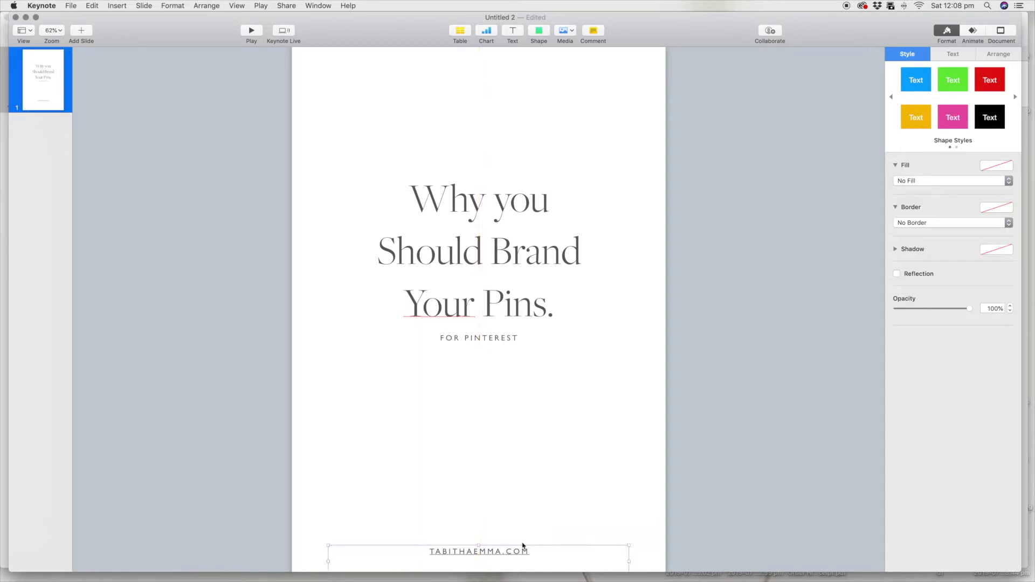
{"action": "left_click", "coordinate": [593, 483]}
Remove the webpage link from the website line at the bottom of the slide
{"action": "left_click", "coordinate": [495, 550]}
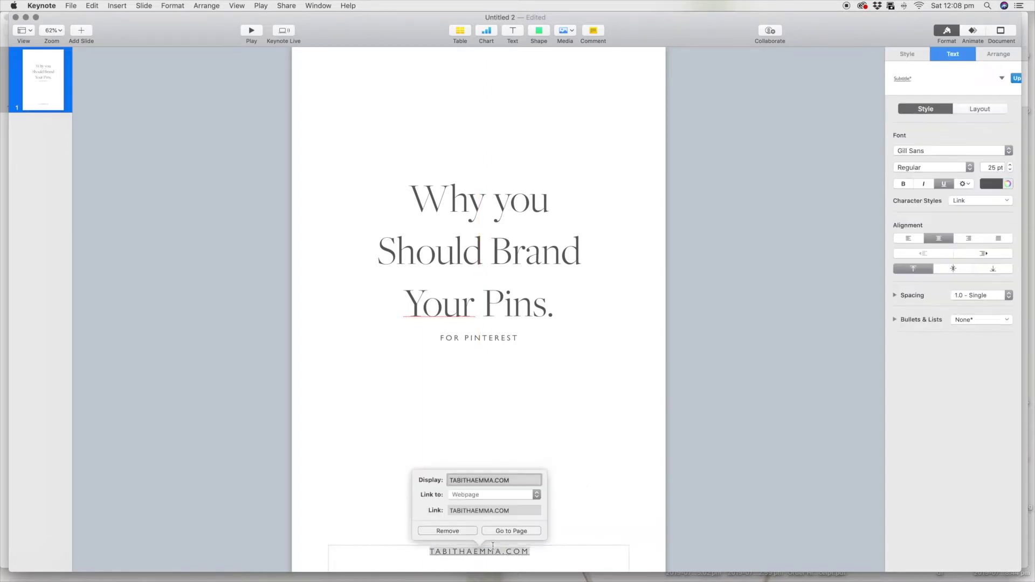
{"action": "left_click", "coordinate": [445, 532]}
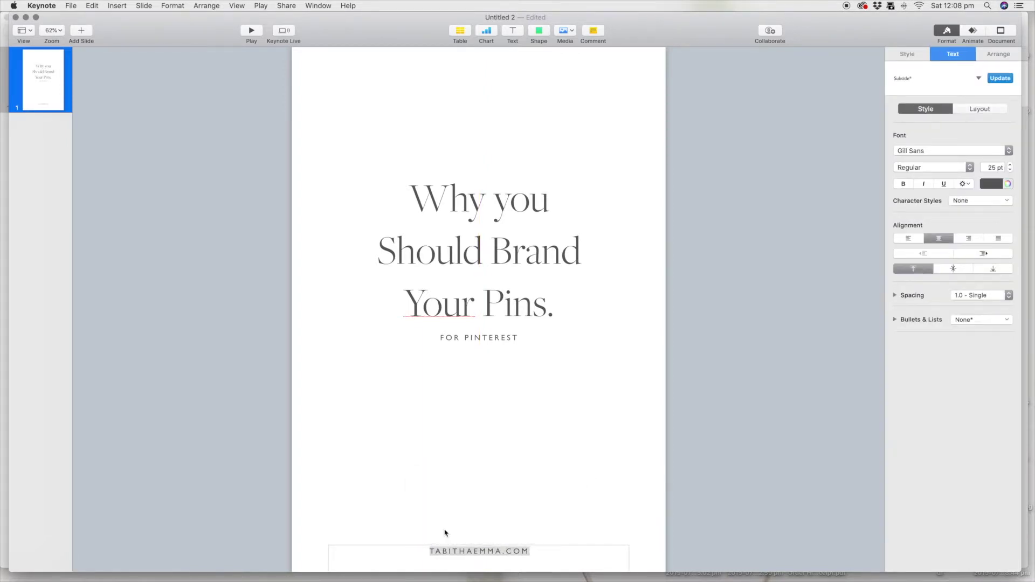
{"action": "left_click", "coordinate": [536, 514]}
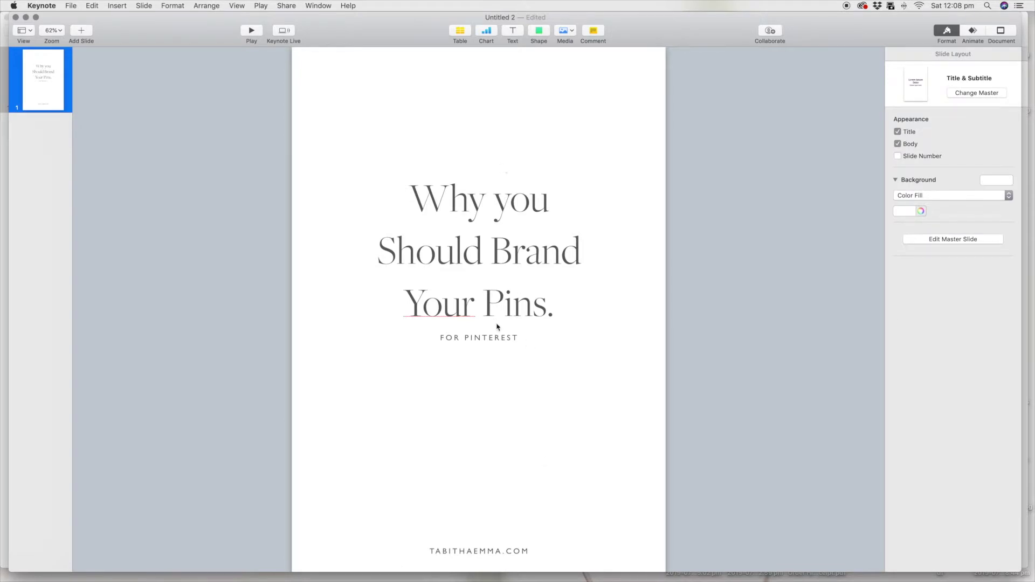
Move the title and subtitle lower on the slide and insert the clipboard-and-book photo from a file
{"action": "left_click_drag", "start_coordinate": [510, 340], "coordinate": [512, 423]}
{"action": "left_click", "coordinate": [593, 50]}
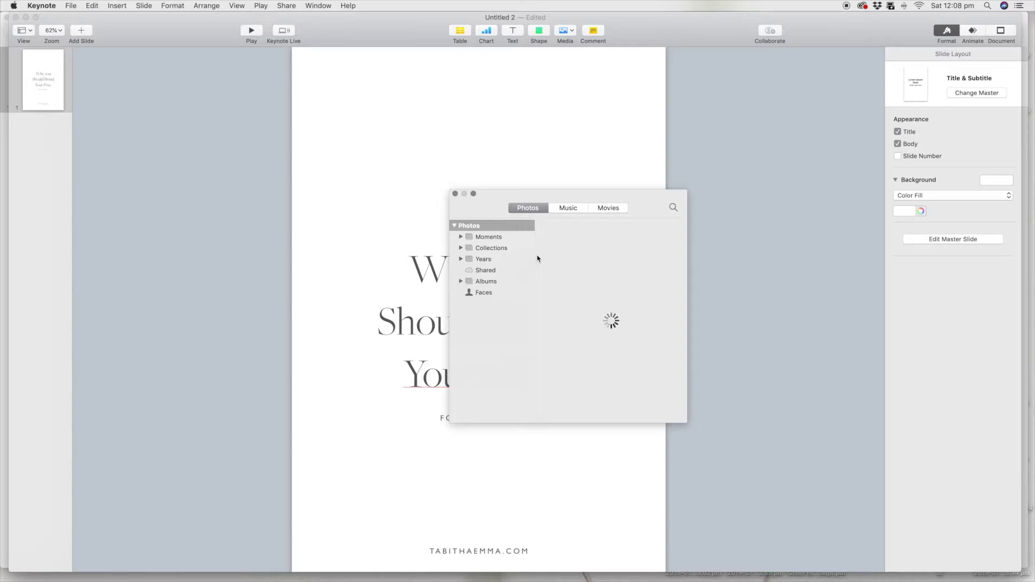
{"action": "left_click", "coordinate": [456, 194]}
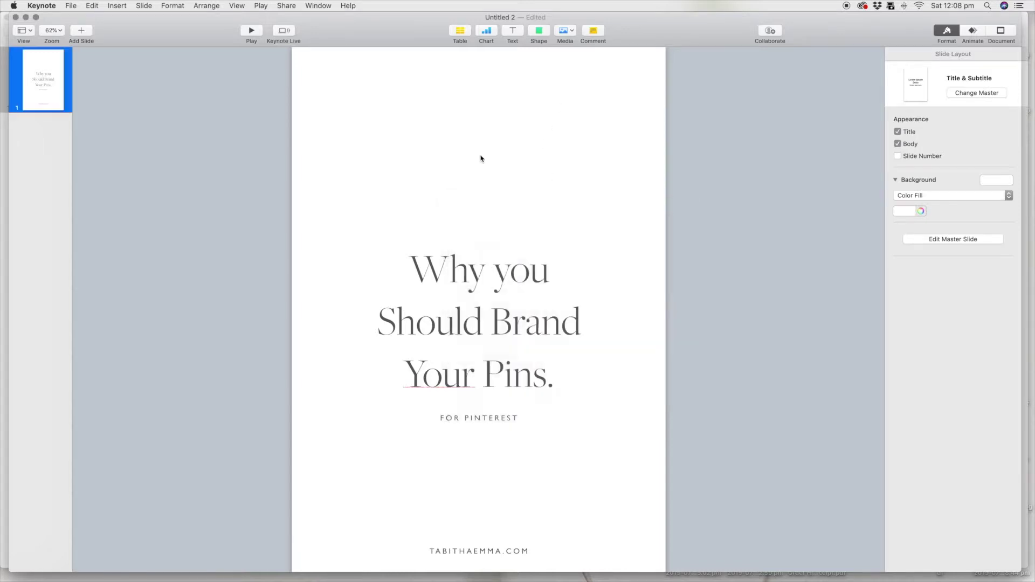
{"action": "left_click", "coordinate": [565, 30]}
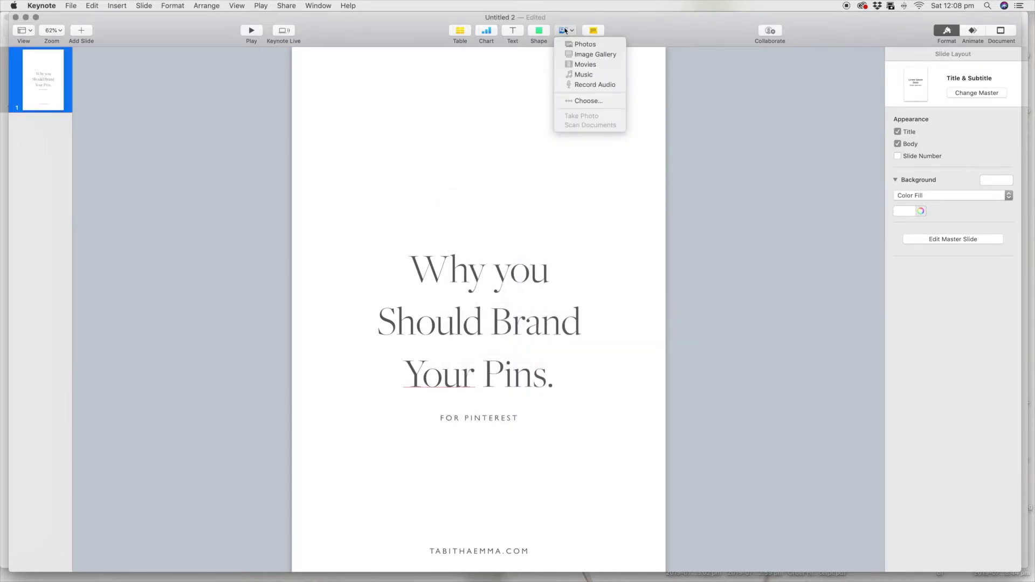
{"action": "left_click", "coordinate": [603, 102]}
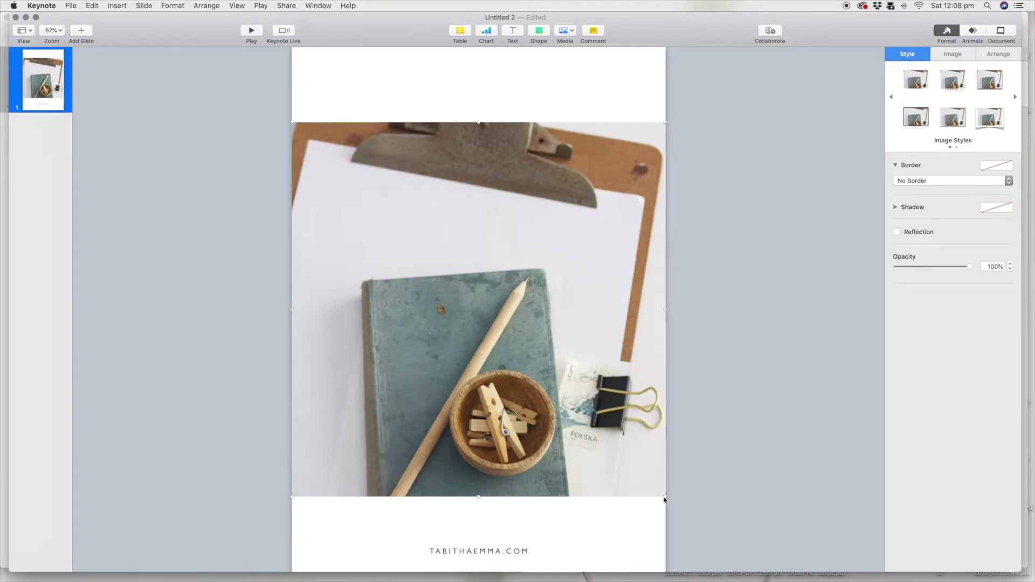
Move the photo up to the top of the slide and send it behind the text
{"action": "left_click_drag", "start_coordinate": [620, 490], "coordinate": [623, 412]}
{"action": "right_click", "coordinate": [605, 376]}
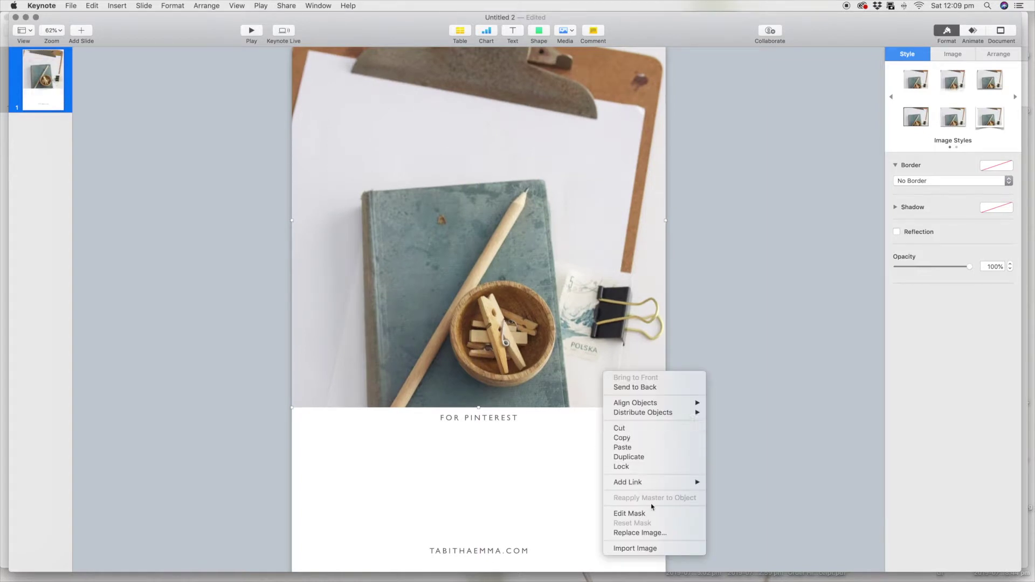
{"action": "mouse_move", "coordinate": [647, 418]}
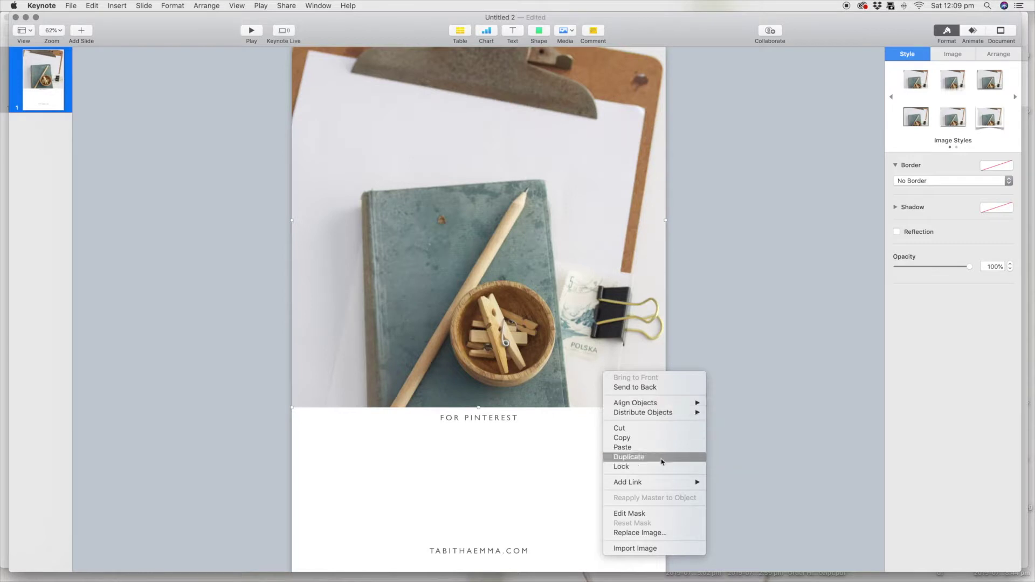
{"action": "left_click", "coordinate": [651, 388]}
Shrink the photo and center it at the top of the slide, with the title and subtitle placed beneath it
{"action": "left_click_drag", "start_coordinate": [655, 392], "coordinate": [607, 289]}
{"action": "left_click_drag", "start_coordinate": [640, 363], "coordinate": [637, 316]}
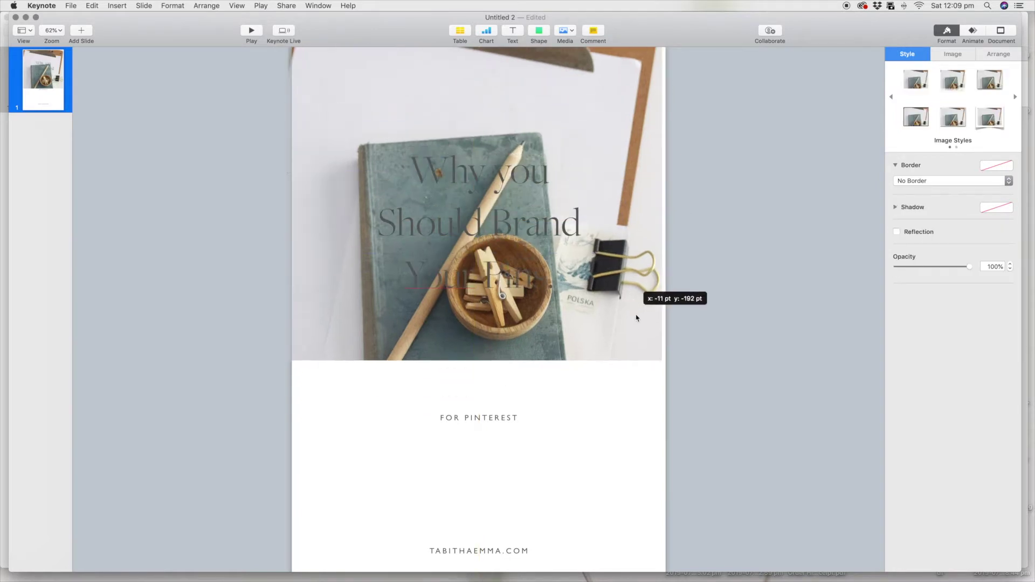
{"action": "left_click_drag", "start_coordinate": [659, 358], "coordinate": [514, 213]}
{"action": "left_click_drag", "start_coordinate": [383, 112], "coordinate": [455, 163]}
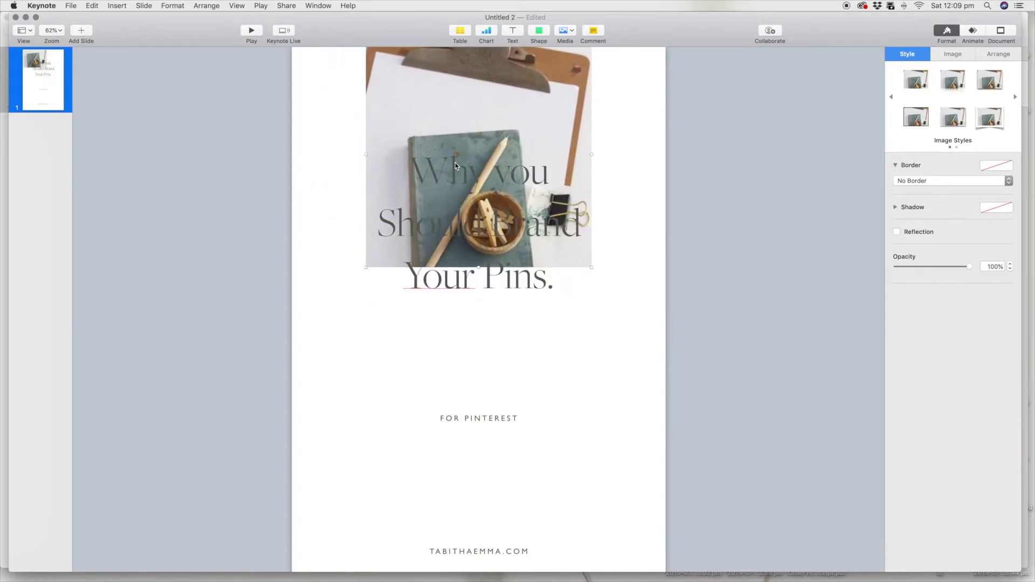
{"action": "left_click_drag", "start_coordinate": [529, 293], "coordinate": [536, 408]}
{"action": "left_click", "coordinate": [669, 483]}
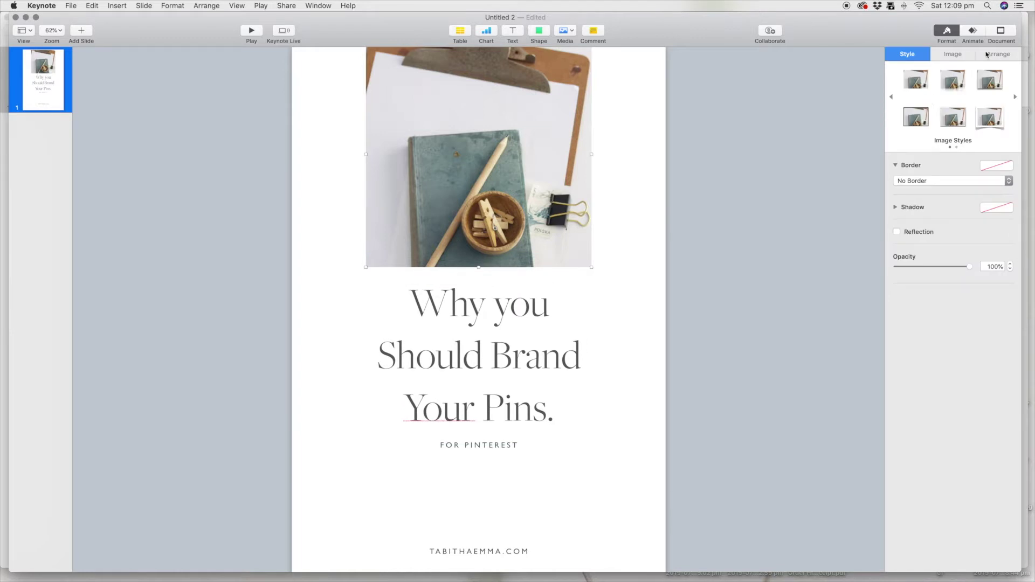
Try a Drop build-in effect on the photo with a duration of 9.75 s and preview it
{"action": "left_click", "coordinate": [972, 33]}
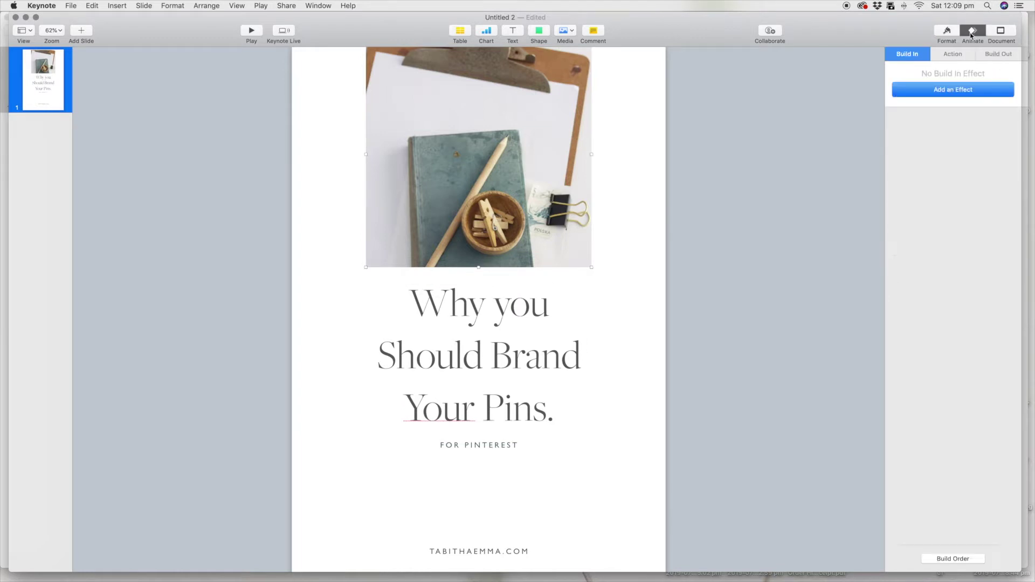
{"action": "left_click", "coordinate": [948, 91]}
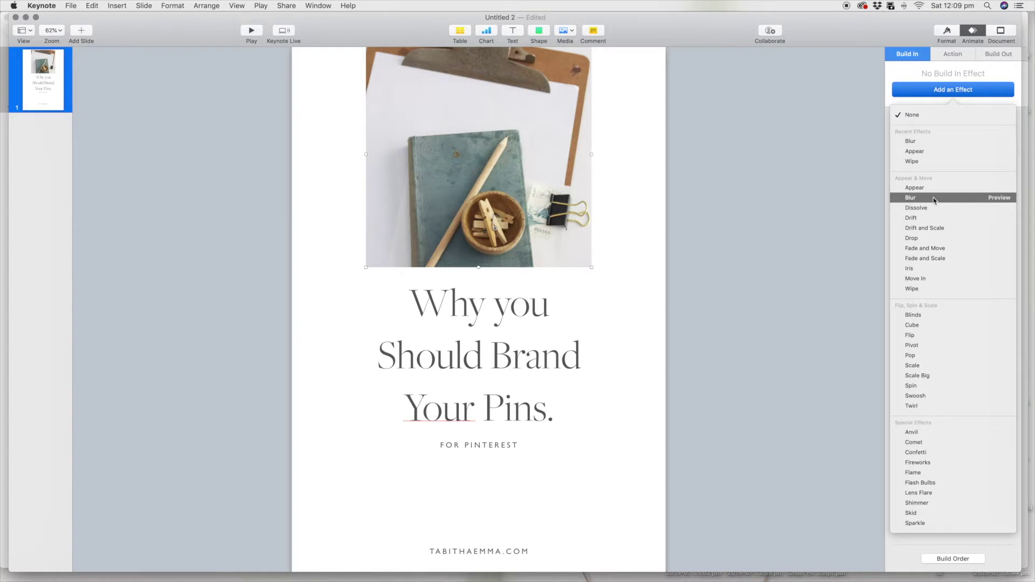
{"action": "left_click", "coordinate": [926, 240]}
{"action": "left_click_drag", "start_coordinate": [919, 135], "coordinate": [937, 134]}
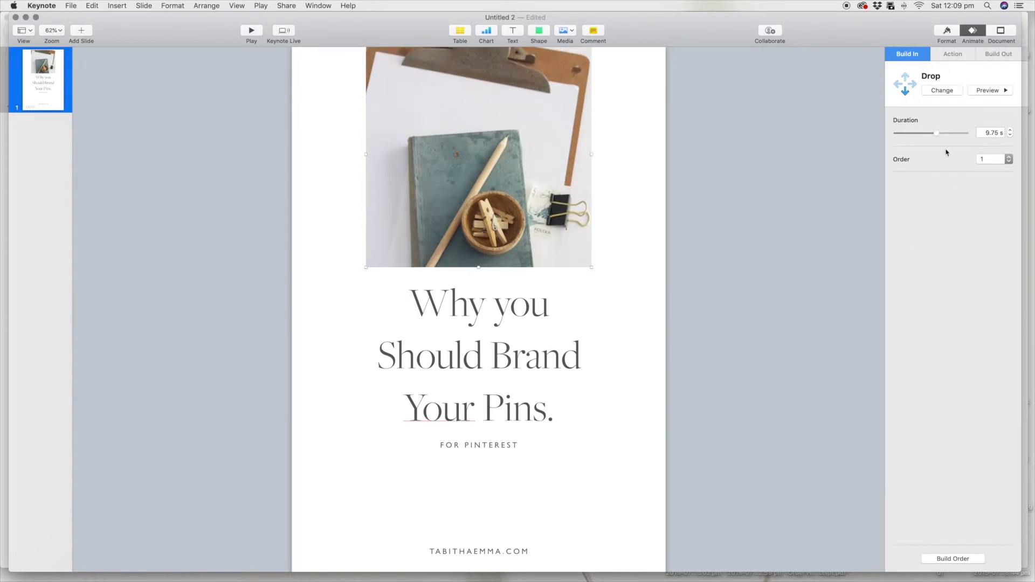
{"action": "left_click", "coordinate": [973, 93]}
Change the photo's build-in effect to Move In, running top to bottom with a duration of 1.25 s
{"action": "left_click_drag", "start_coordinate": [937, 133], "coordinate": [910, 137]}
{"action": "left_click", "coordinate": [941, 93]}
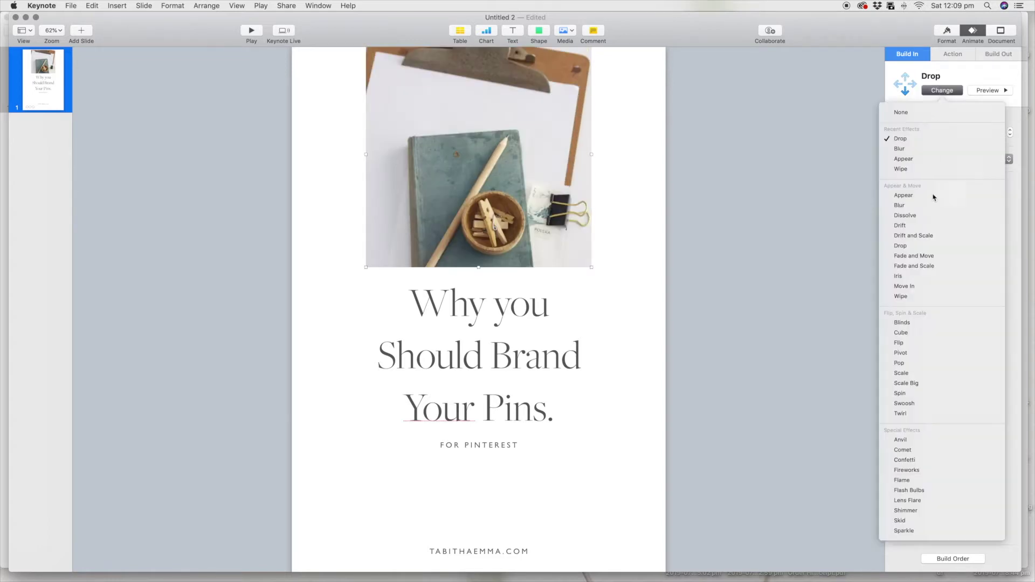
{"action": "left_click", "coordinate": [924, 283]}
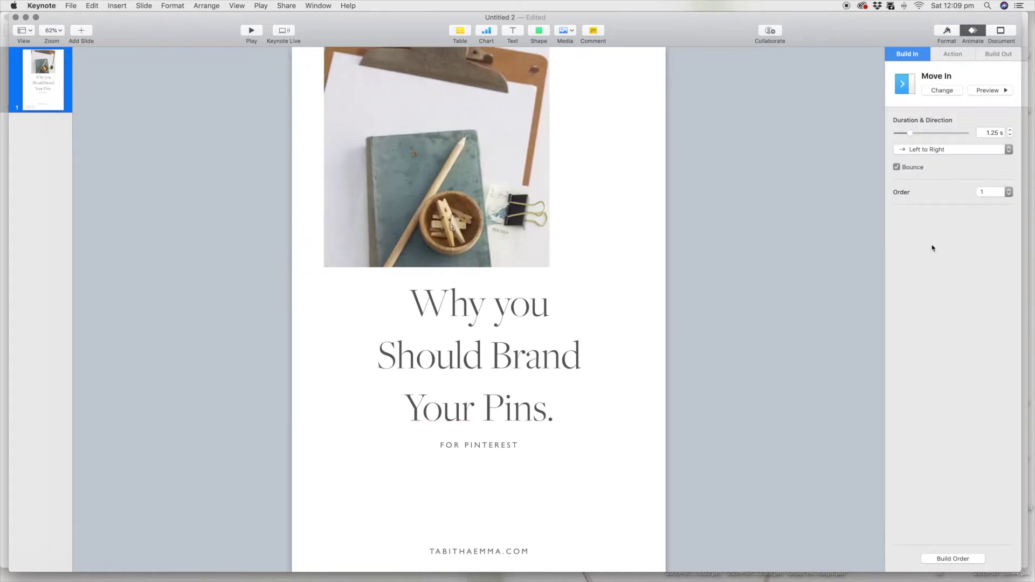
{"action": "left_click", "coordinate": [927, 151]}
{"action": "left_click", "coordinate": [931, 172]}
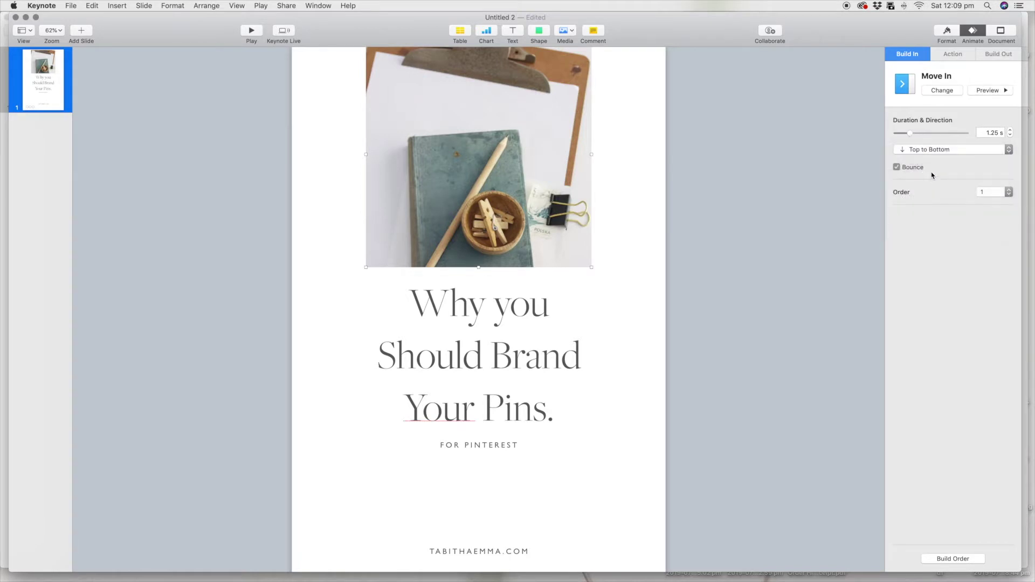
Preview the photo's Move In effect, slow its duration to 5.75 s and preview it again
{"action": "left_click", "coordinate": [988, 92]}
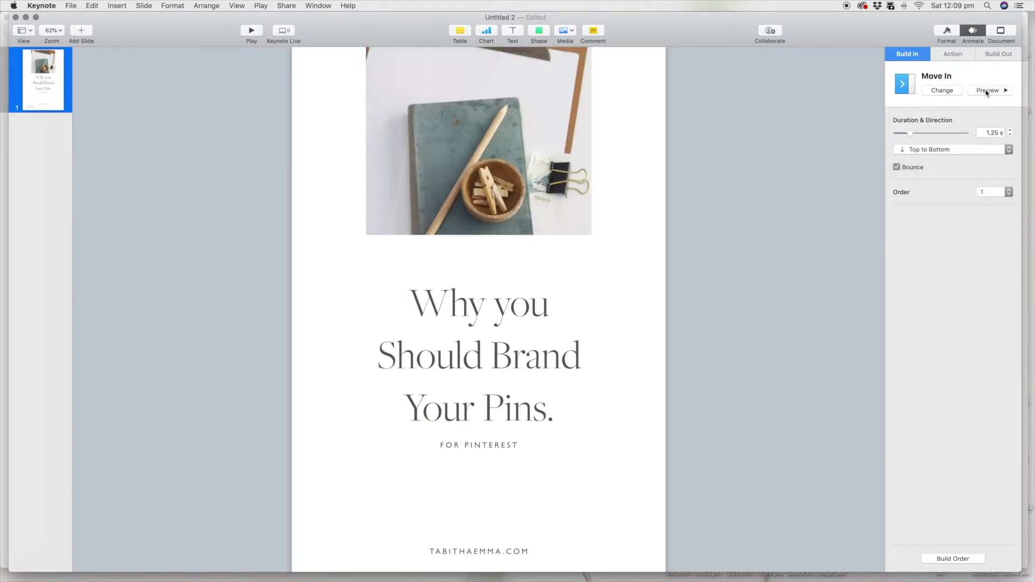
{"action": "left_click_drag", "start_coordinate": [916, 137], "coordinate": [930, 136]}
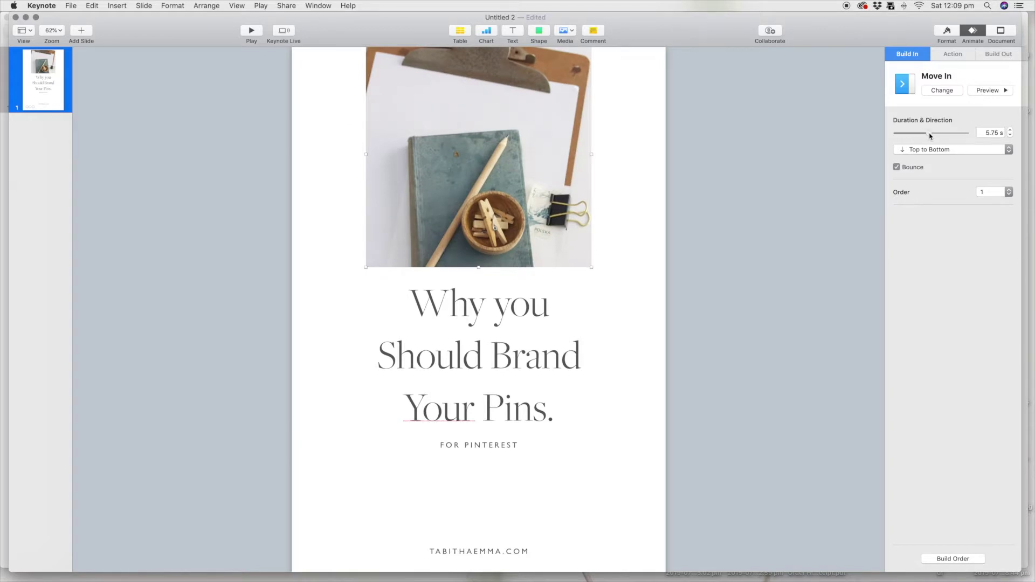
{"action": "left_click", "coordinate": [985, 95]}
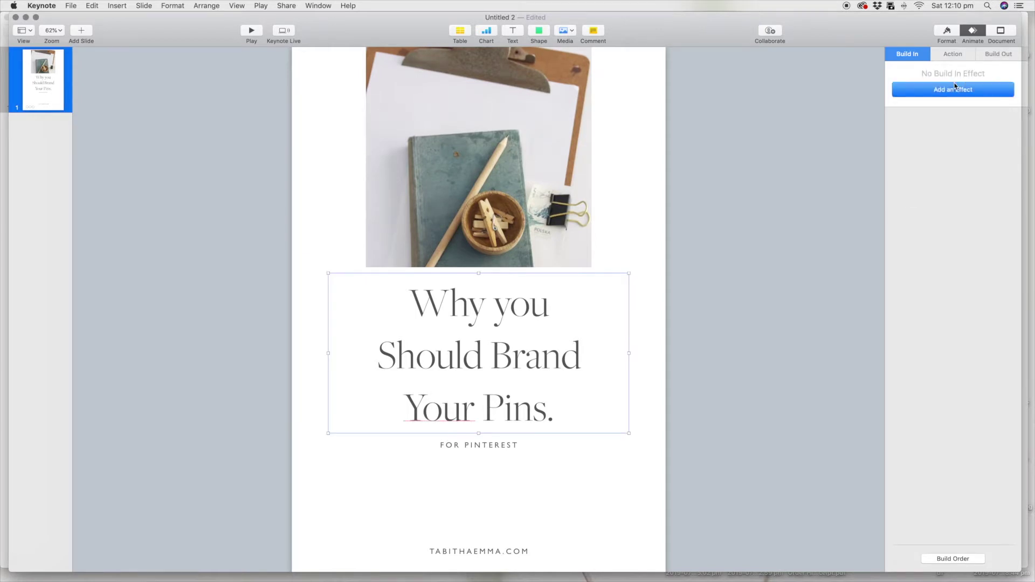
Add a Dissolve build-in effect to the title text
{"action": "left_click", "coordinate": [955, 91]}
{"action": "left_click", "coordinate": [955, 90]}
{"action": "left_click", "coordinate": [952, 91]}
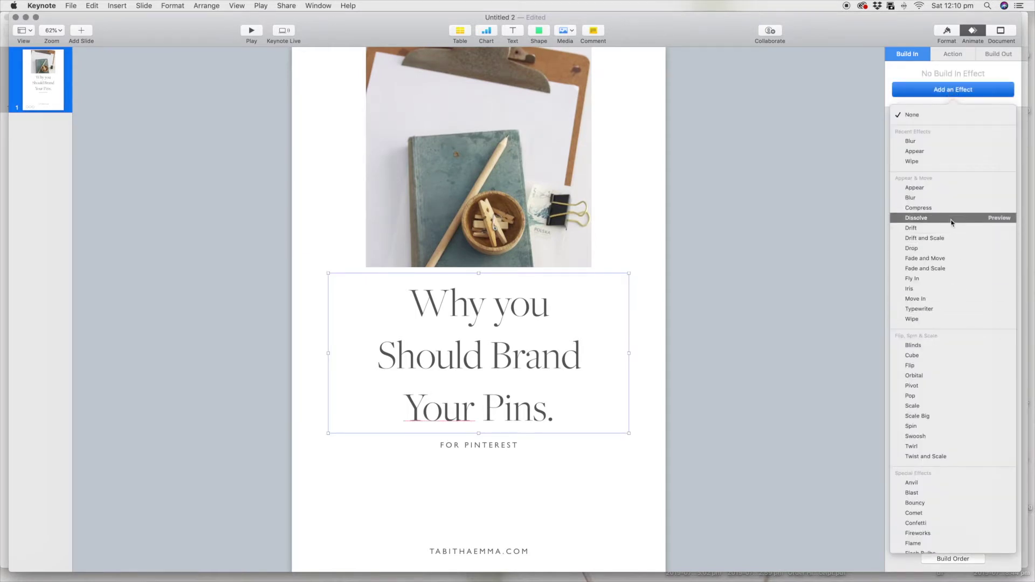
{"action": "left_click", "coordinate": [952, 219]}
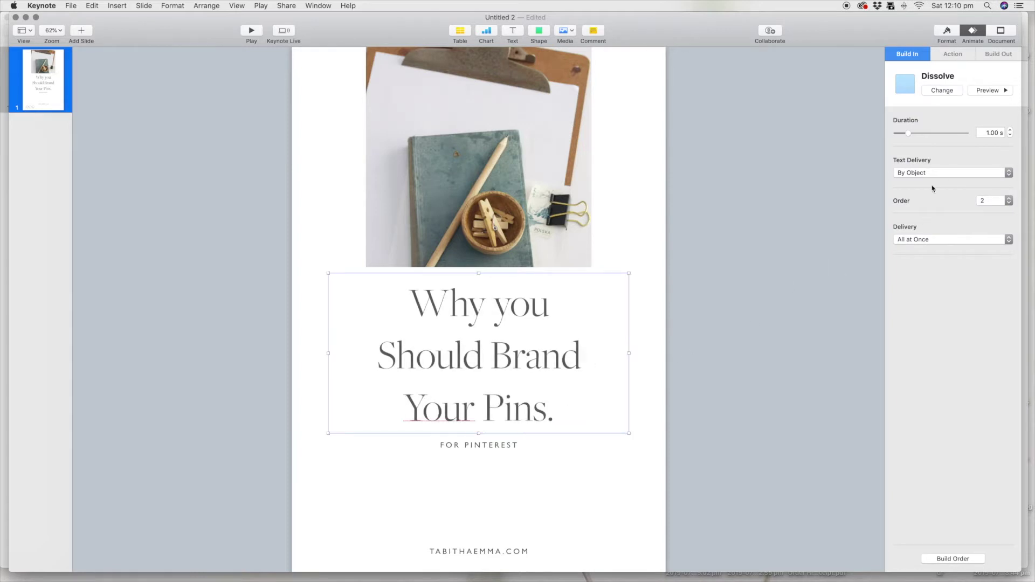
Add a Dissolve build-in effect to the "FOR PINTEREST" subtitle
{"action": "left_click", "coordinate": [535, 446]}
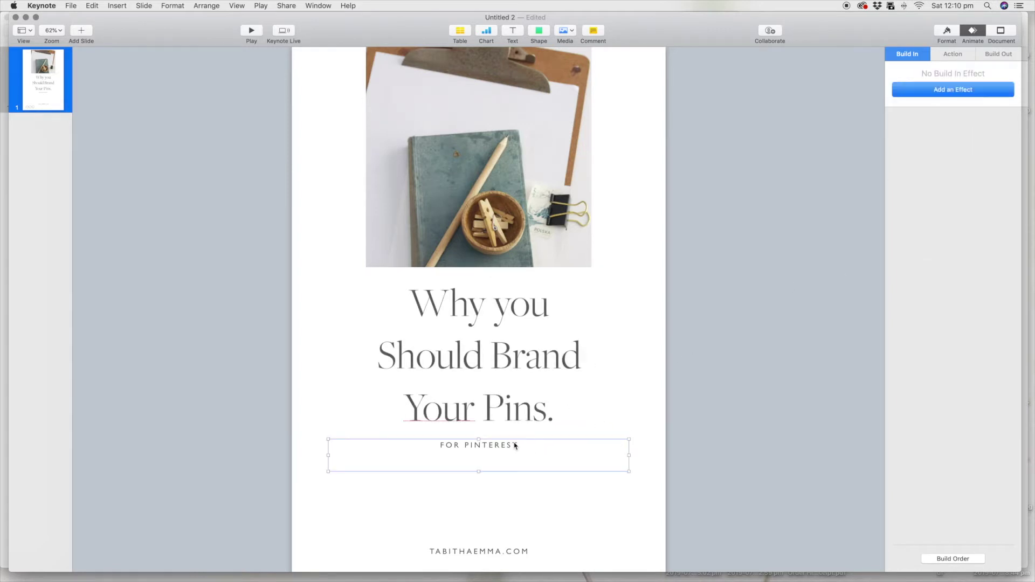
{"action": "left_click", "coordinate": [958, 89]}
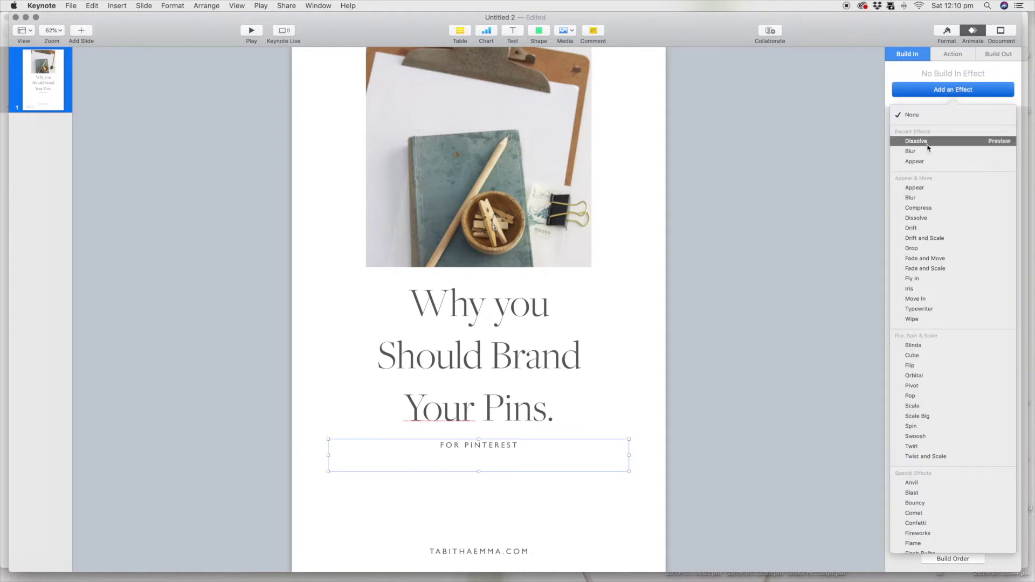
{"action": "left_click", "coordinate": [952, 141]}
Add a Dissolve build-in effect to the TABITHAEMMA.COM website line
{"action": "left_click", "coordinate": [478, 553]}
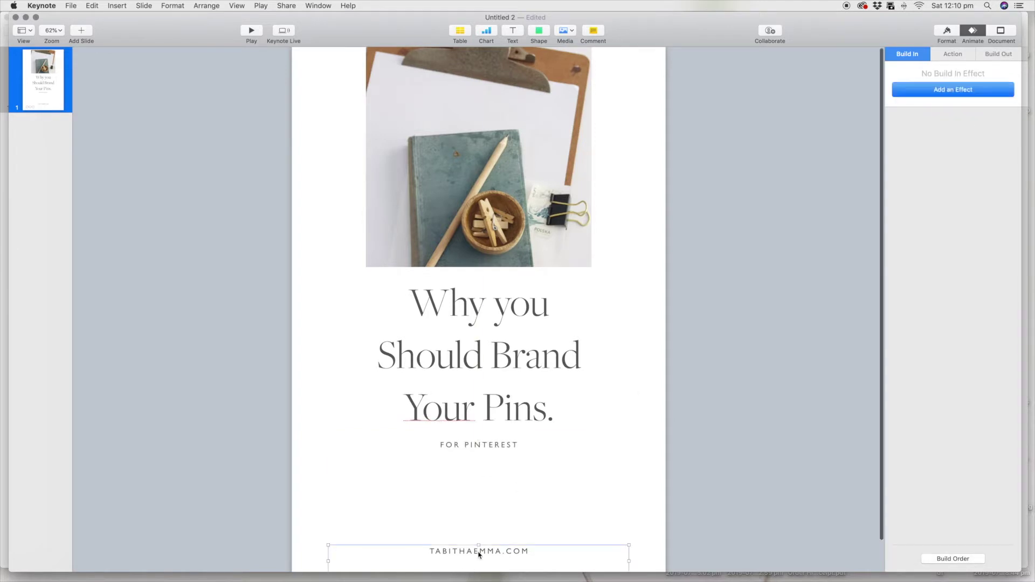
{"action": "left_click", "coordinate": [957, 89]}
{"action": "left_click", "coordinate": [952, 141]}
Open the build order beside the slide and set the title's Dissolve to start With Build 1
{"action": "left_click", "coordinate": [952, 559]}
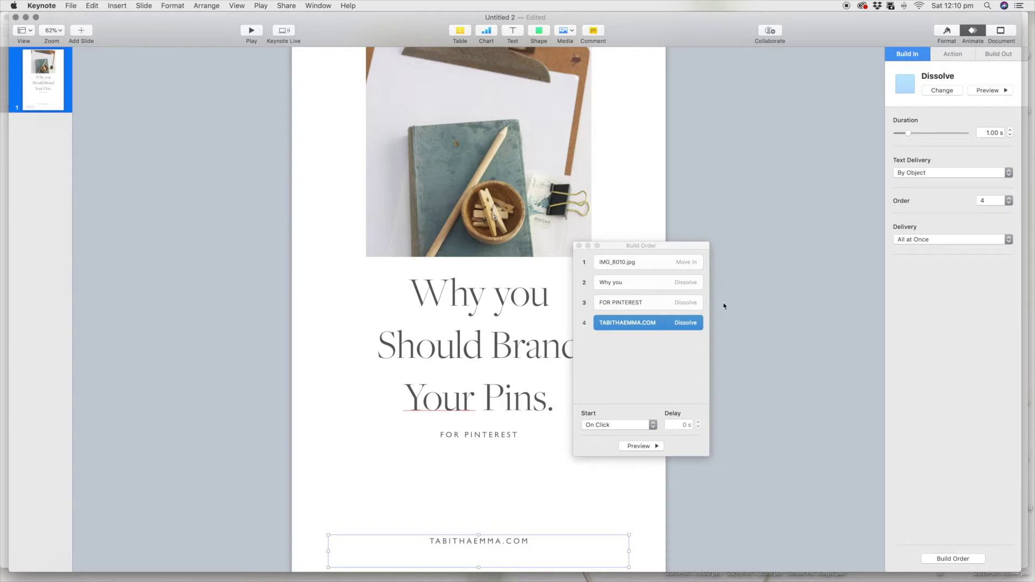
{"action": "left_click_drag", "start_coordinate": [633, 243], "coordinate": [744, 249]}
{"action": "left_click", "coordinate": [743, 263]}
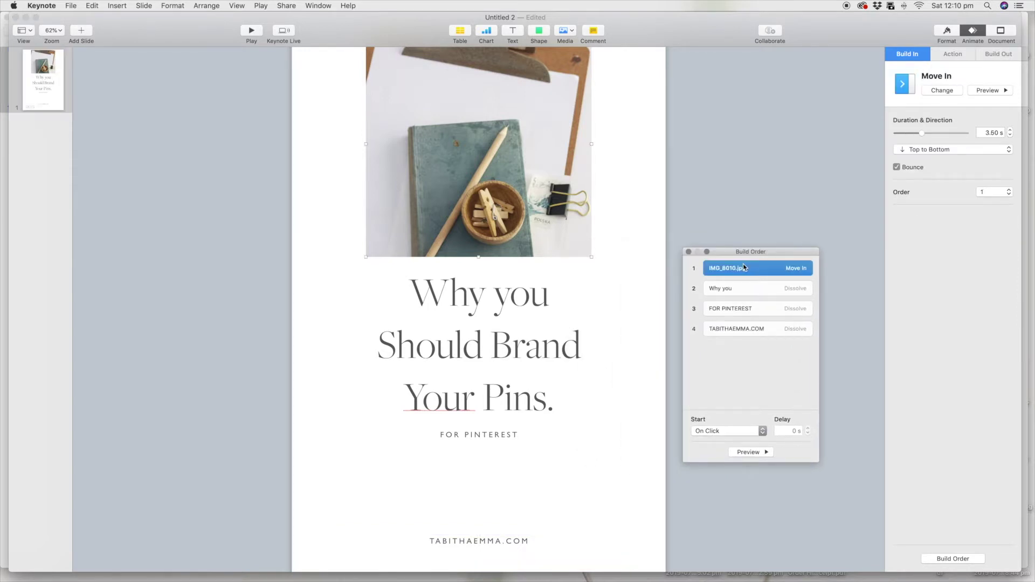
{"action": "left_click", "coordinate": [743, 291]}
{"action": "left_click", "coordinate": [739, 271]}
{"action": "left_click", "coordinate": [725, 432]}
{"action": "left_click", "coordinate": [724, 441]}
{"action": "left_click", "coordinate": [720, 291]}
{"action": "left_click", "coordinate": [735, 432]}
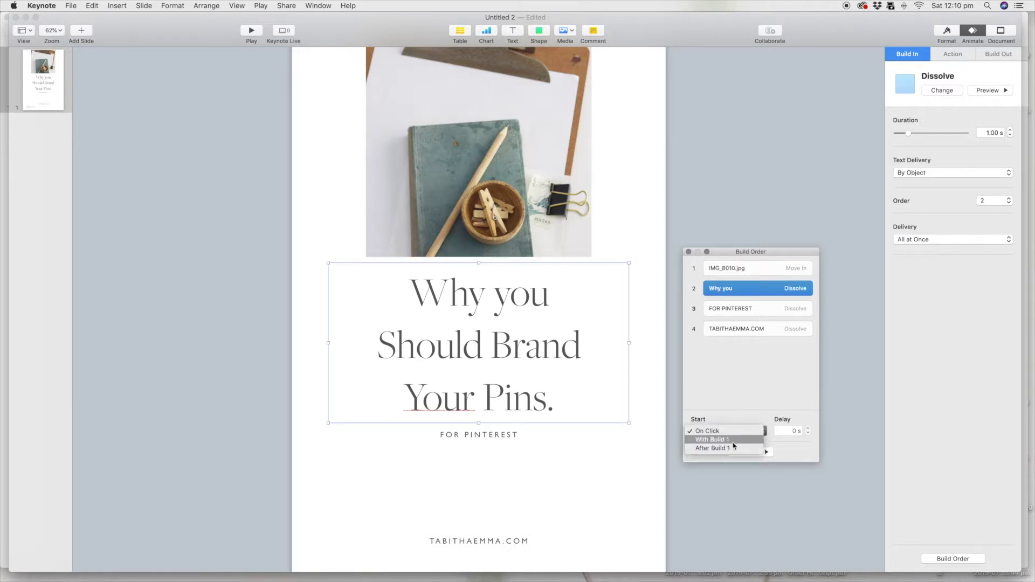
{"action": "left_click", "coordinate": [733, 441]}
Set the "FOR PINTEREST" and TABITHAEMMA.COM builds to start With Build 1 and preview the sequence
{"action": "left_click", "coordinate": [730, 312]}
{"action": "left_click", "coordinate": [730, 437]}
{"action": "left_click", "coordinate": [725, 445]}
{"action": "left_click", "coordinate": [725, 323]}
{"action": "left_click", "coordinate": [729, 431]}
{"action": "left_click", "coordinate": [725, 444]}
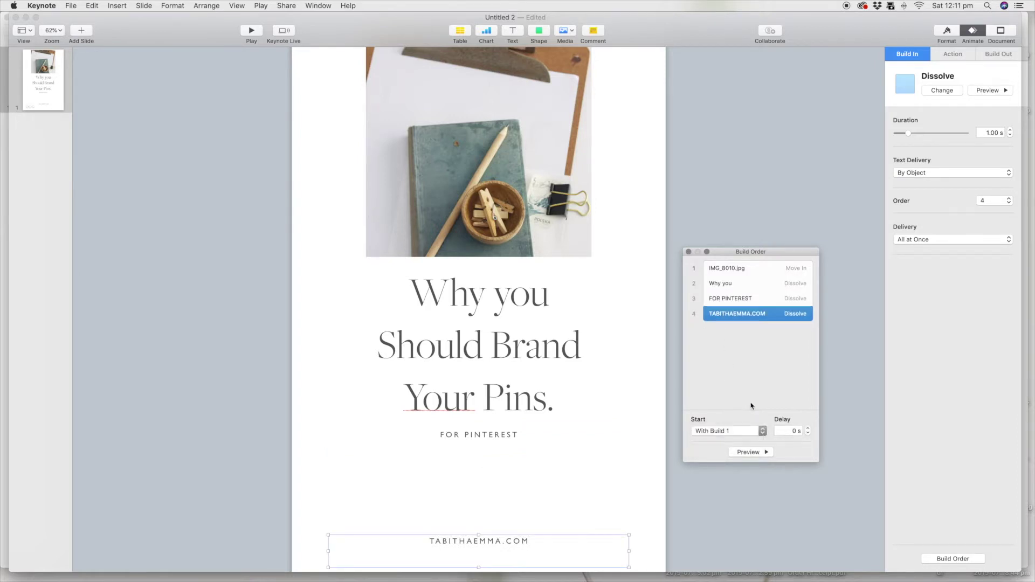
{"action": "left_click", "coordinate": [754, 454]}
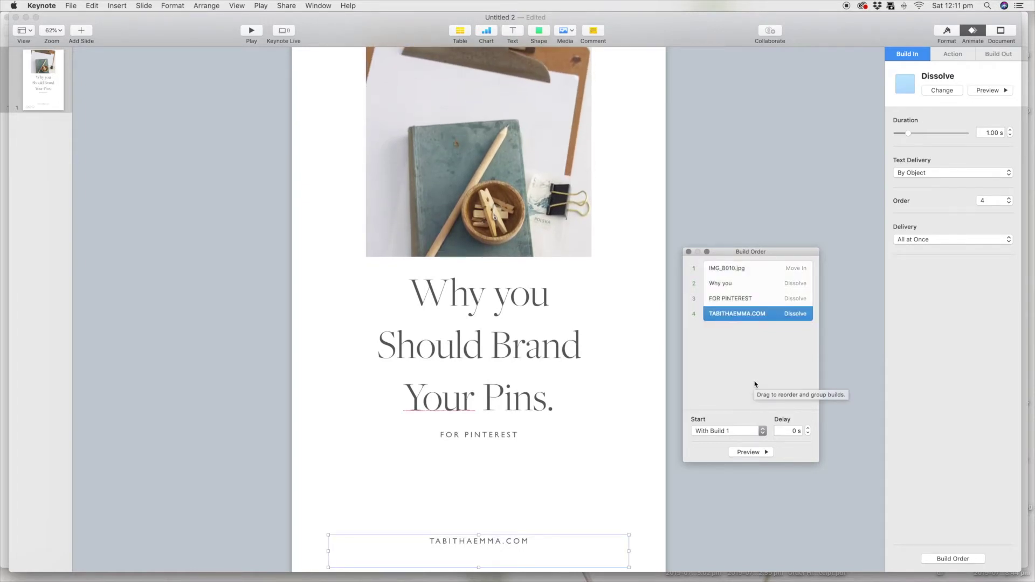
Set the delay of the "FOR PINTEREST" build to 0.90 s, previewing the sequence while adjusting it
{"action": "left_click", "coordinate": [577, 242]}
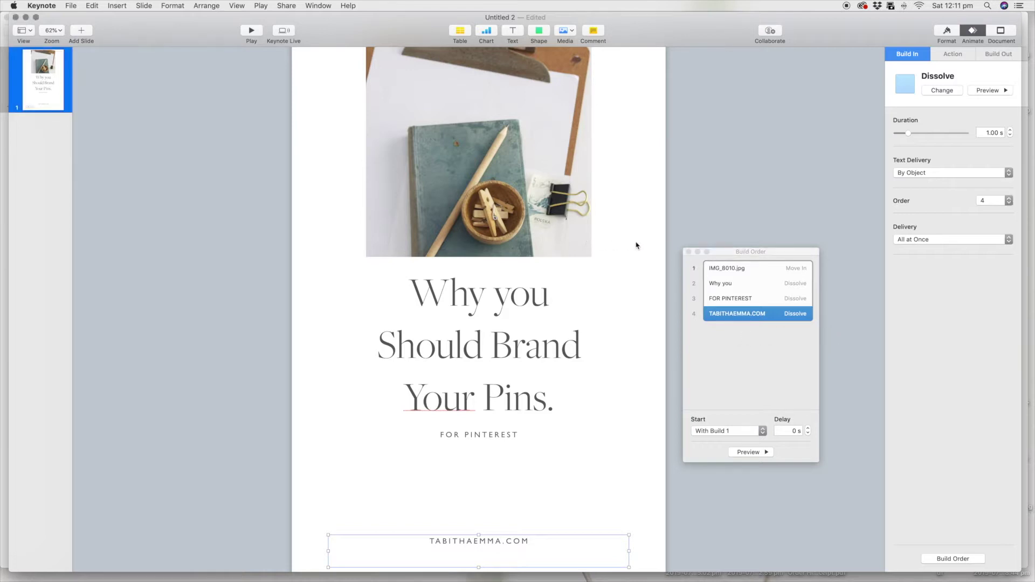
{"action": "left_click", "coordinate": [629, 324]}
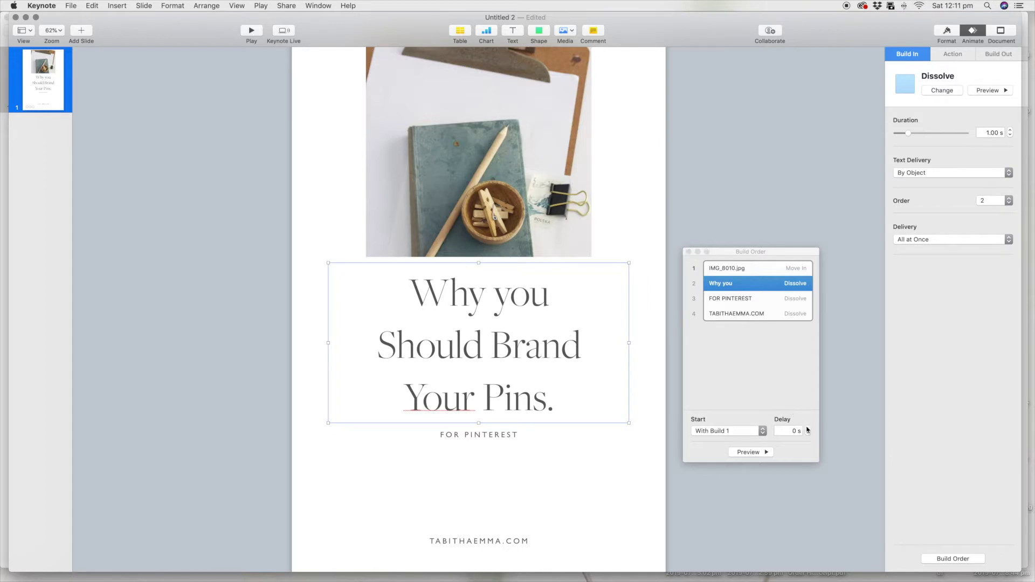
{"action": "left_click", "coordinate": [507, 440]}
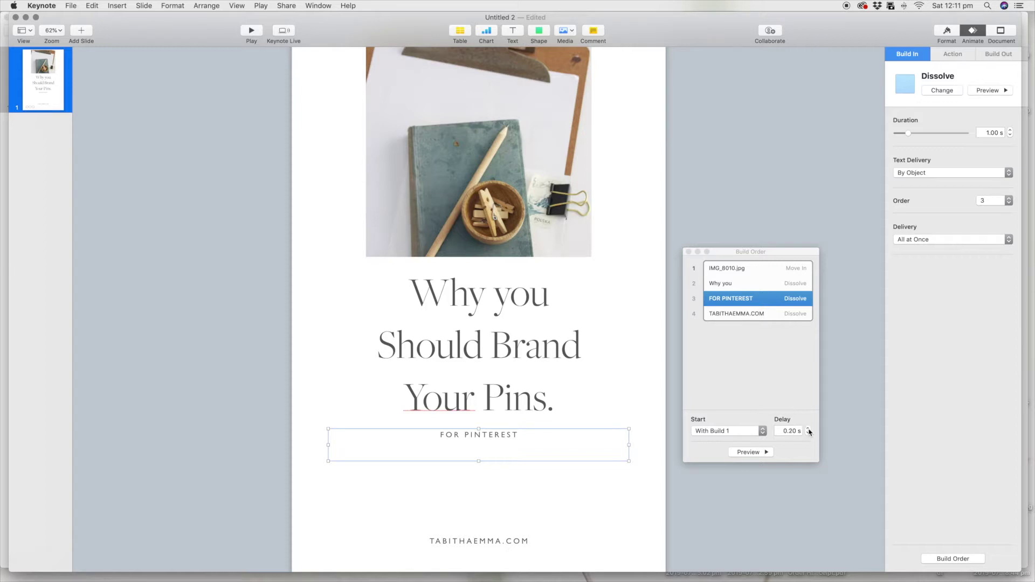
{"action": "left_click", "coordinate": [751, 452]}
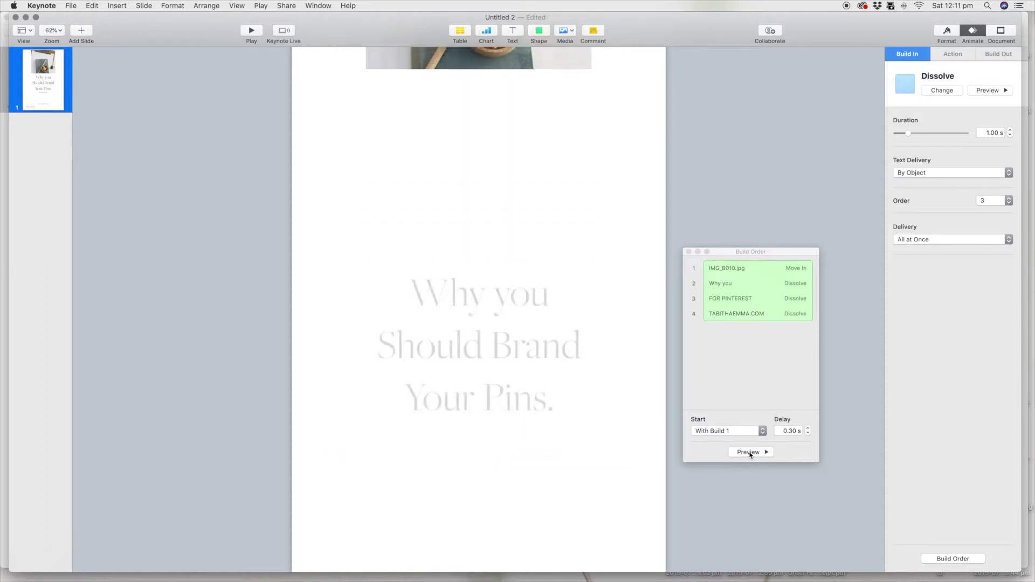
{"action": "left_click", "coordinate": [808, 429]}
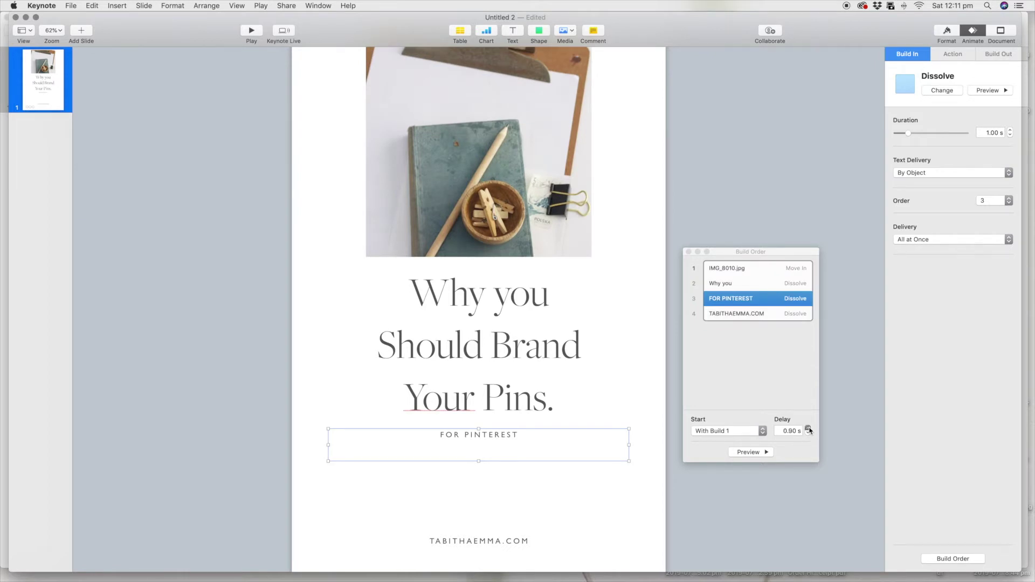
Select the TABITHAEMMA.COM build, preview the build sequence and close the build order
{"action": "left_click", "coordinate": [515, 541]}
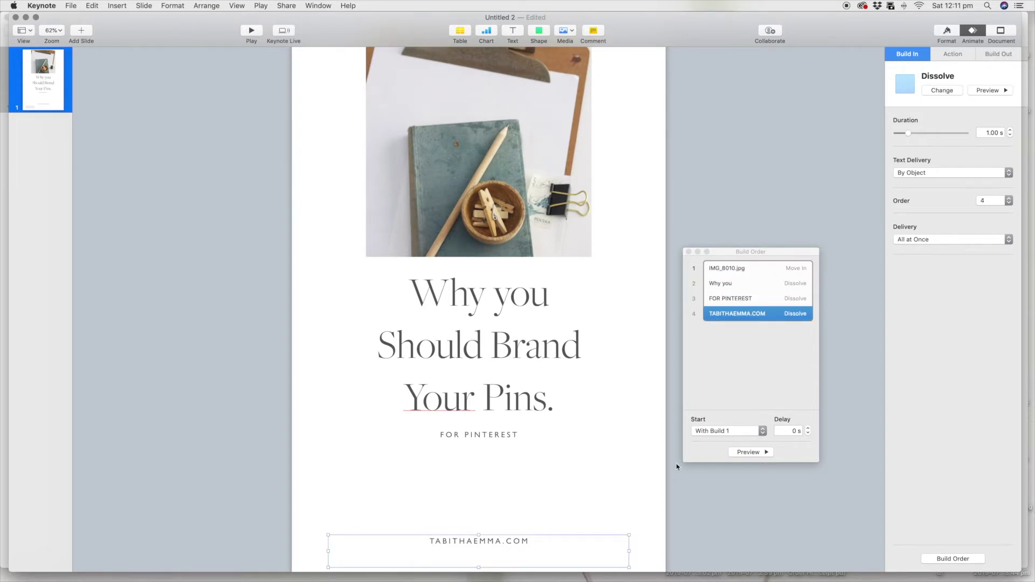
{"action": "left_click", "coordinate": [742, 457]}
{"action": "left_click", "coordinate": [688, 251]}
Ignore the spelling flag on the word "Your" in the title and deselect the text
{"action": "right_click", "coordinate": [456, 409]}
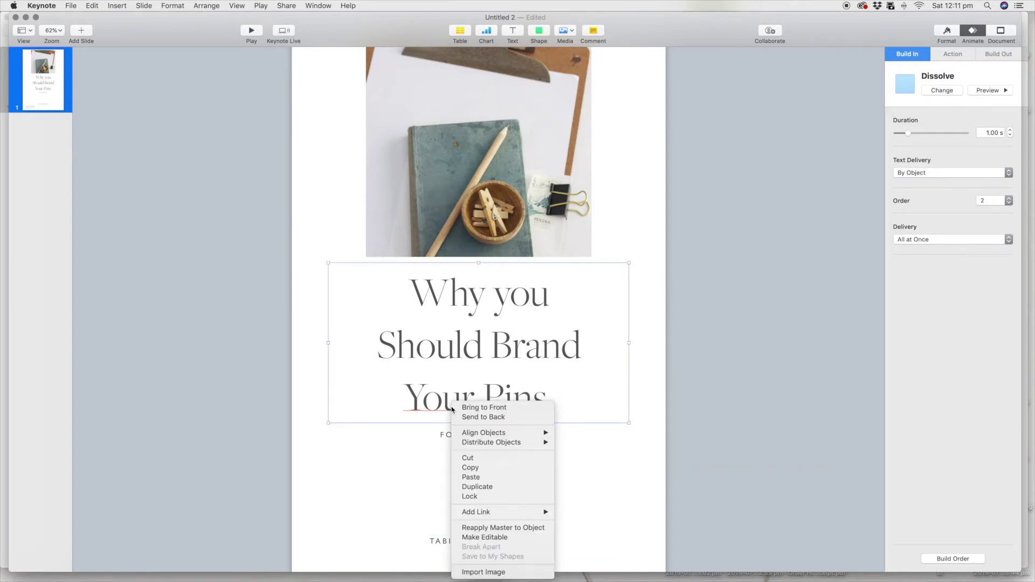
{"action": "mouse_move", "coordinate": [507, 518]}
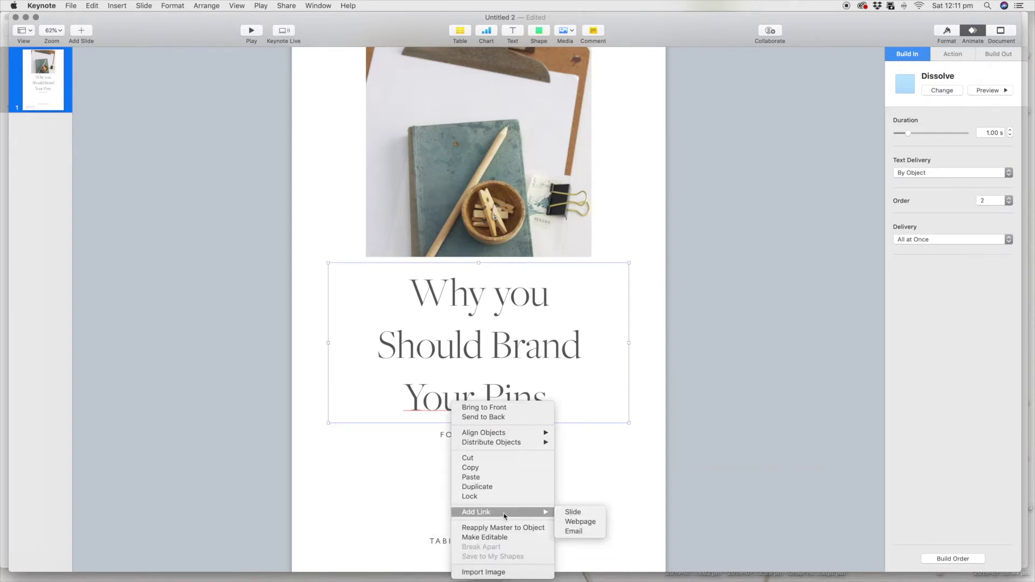
{"action": "left_click", "coordinate": [461, 404]}
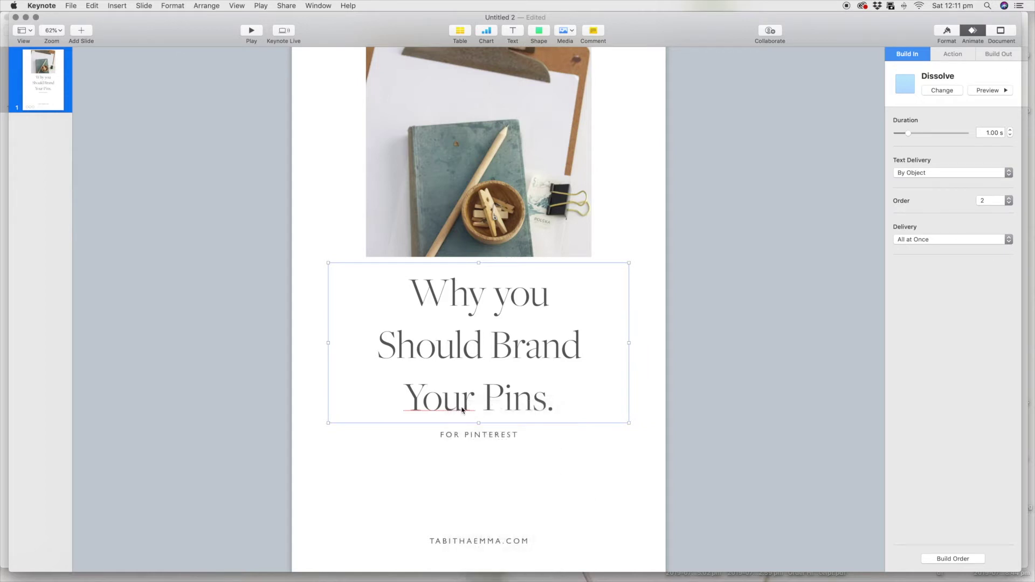
{"action": "double_click", "coordinate": [461, 404]}
{"action": "right_click", "coordinate": [465, 406]}
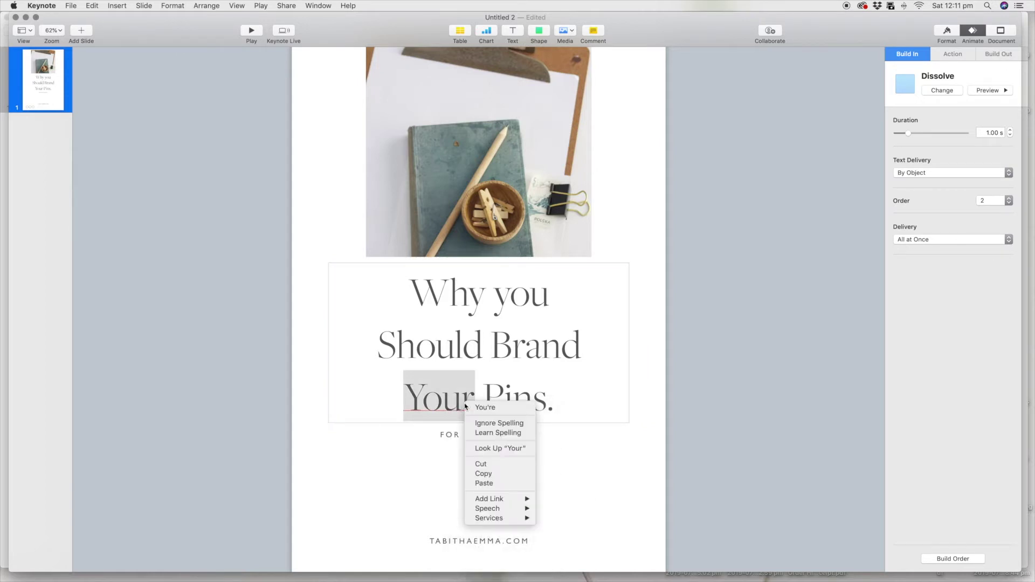
{"action": "left_click", "coordinate": [482, 423]}
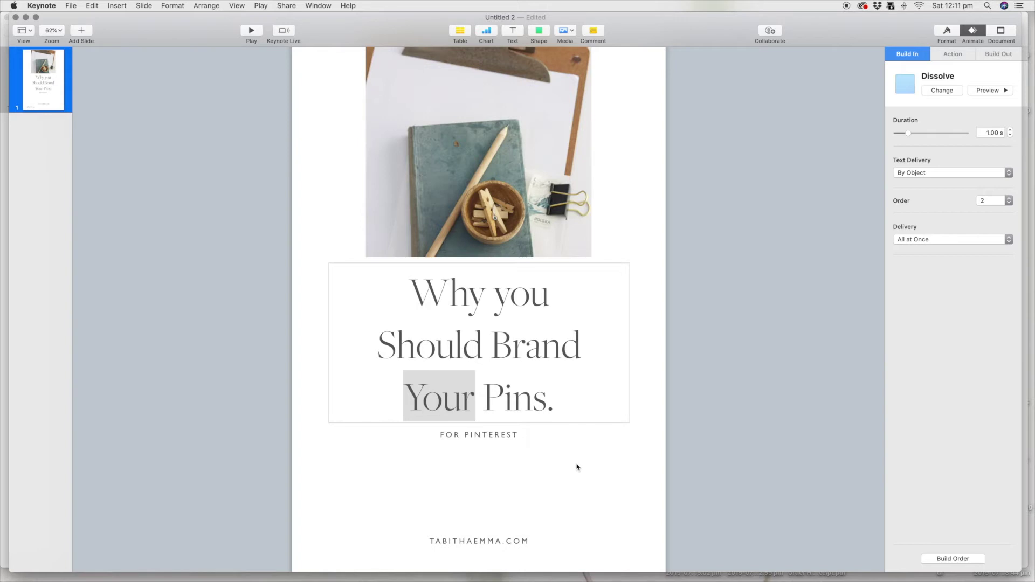
{"action": "left_click", "coordinate": [576, 462]}
{"action": "left_click", "coordinate": [695, 441]}
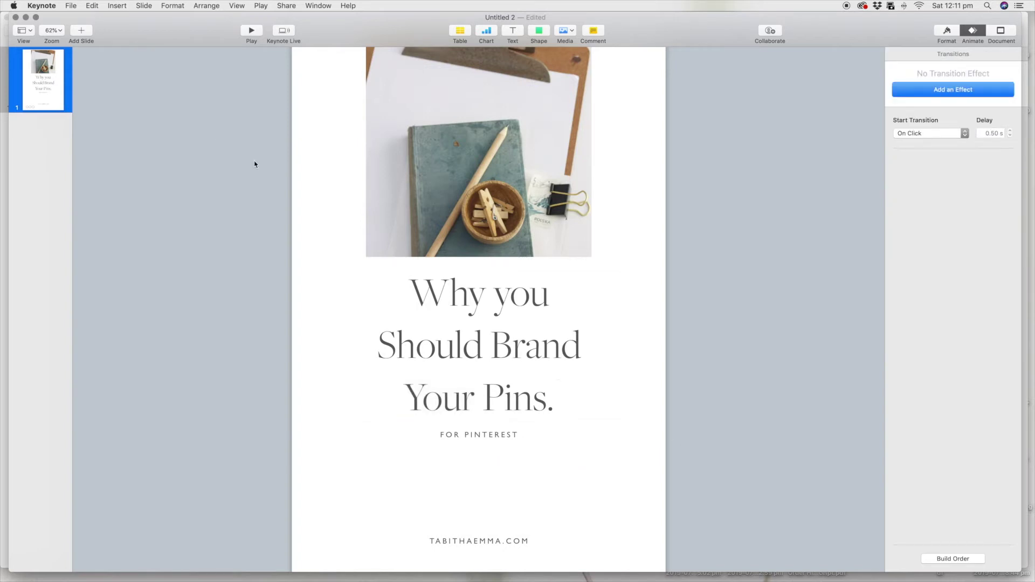
Export the presentation as a self-playing 1080p movie named pin_test into the stock folder
{"action": "left_click", "coordinate": [71, 6]}
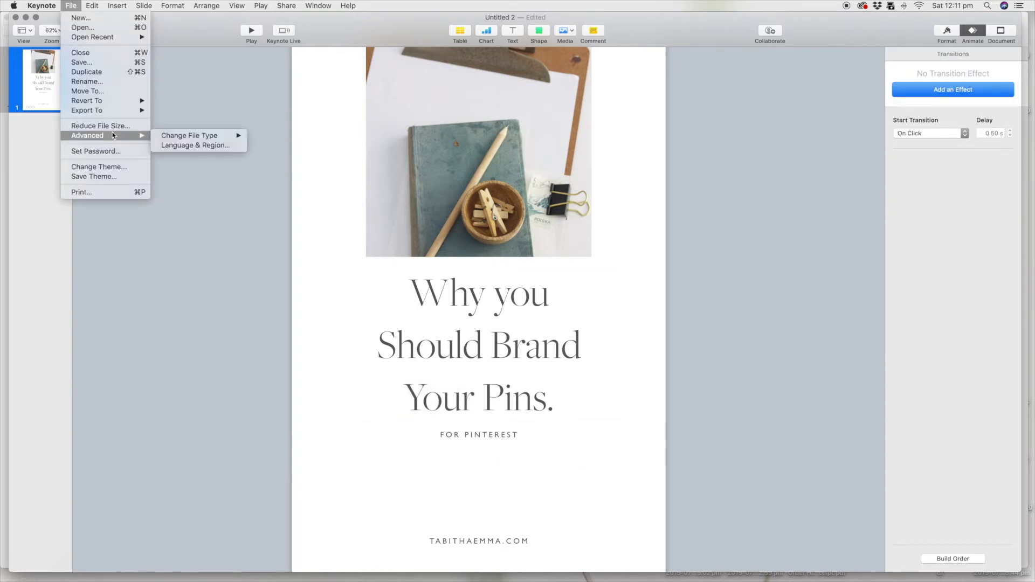
{"action": "left_click", "coordinate": [263, 135]}
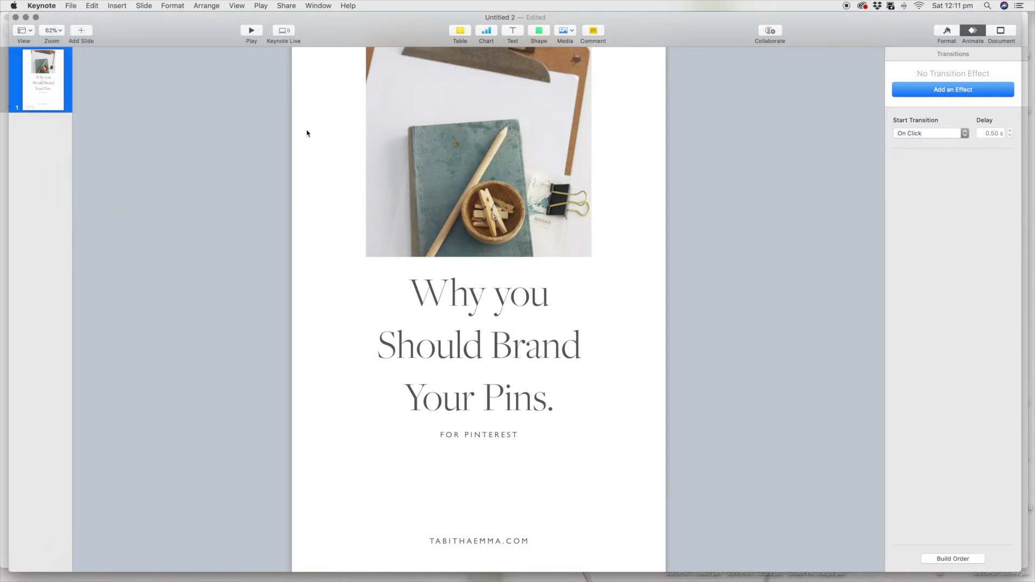
{"action": "left_click", "coordinate": [249, 33]}
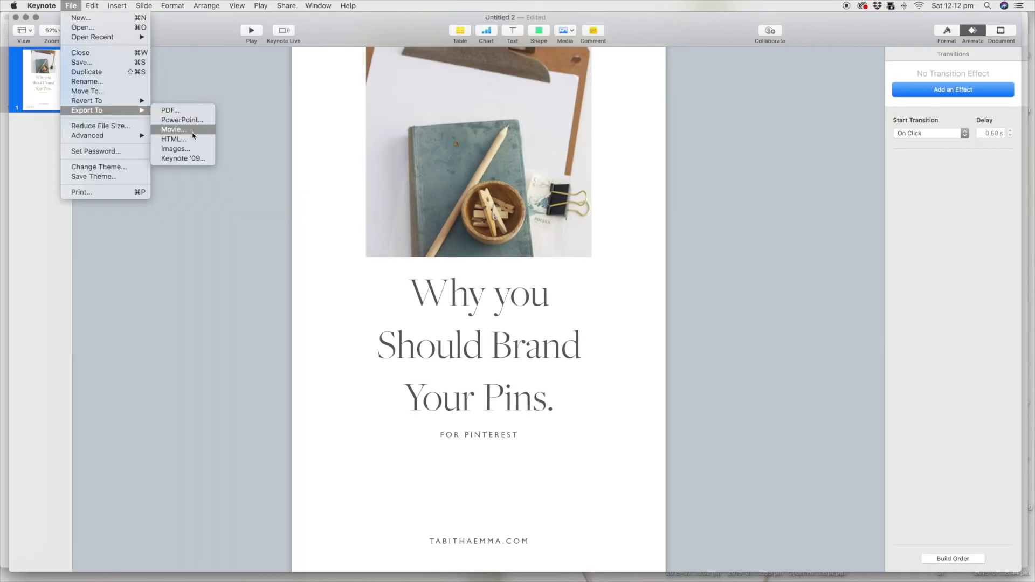
{"action": "left_click", "coordinate": [192, 133]}
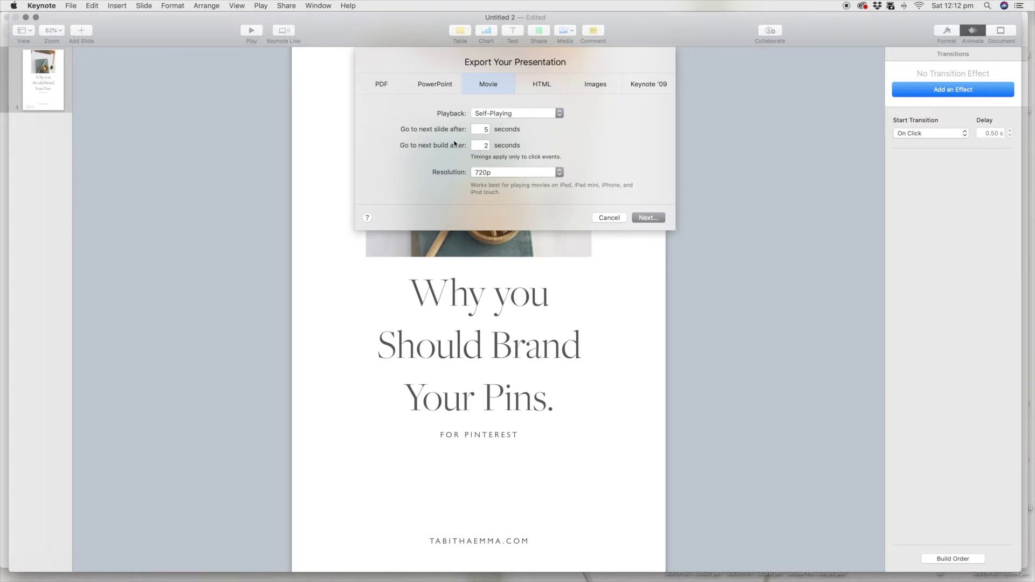
{"action": "left_click", "coordinate": [478, 172]}
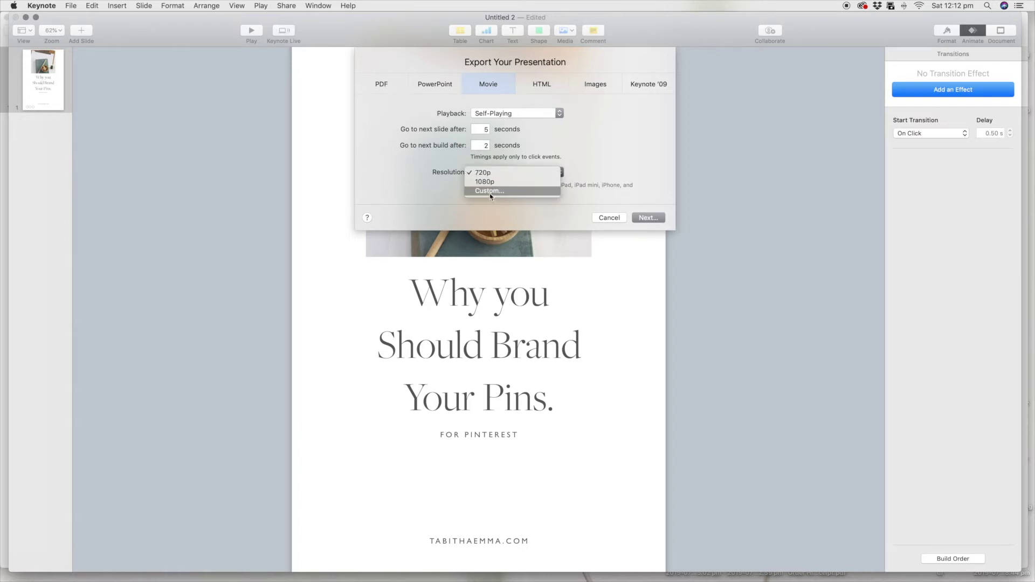
{"action": "left_click", "coordinate": [493, 183]}
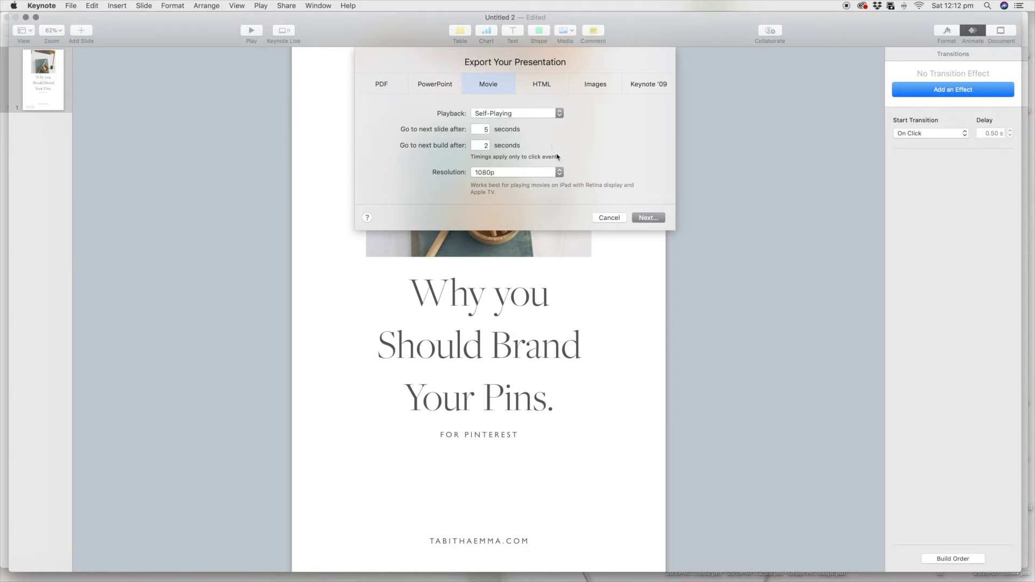
{"action": "left_click", "coordinate": [645, 219]}
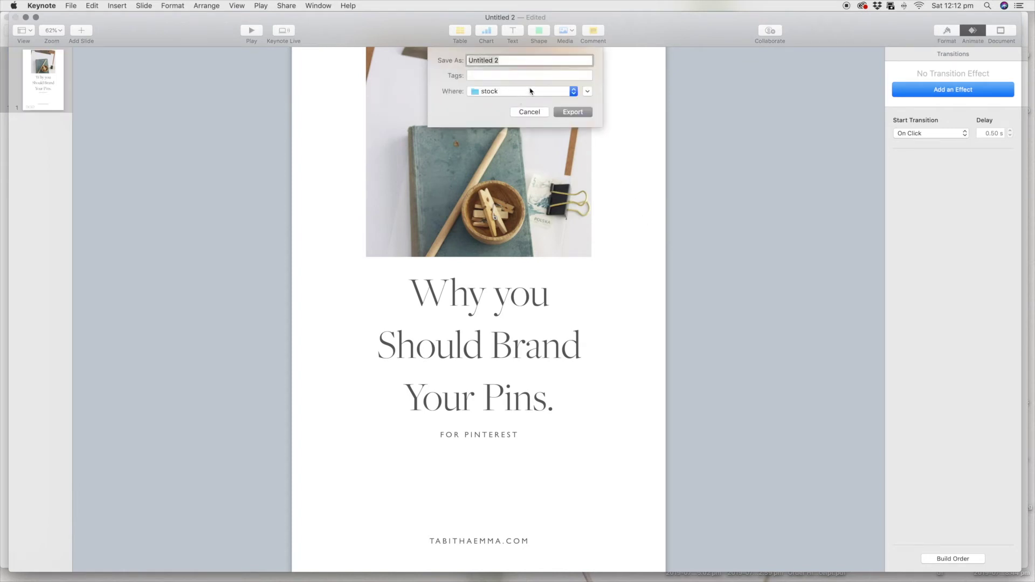
{"action": "type", "text": "pin_te"}
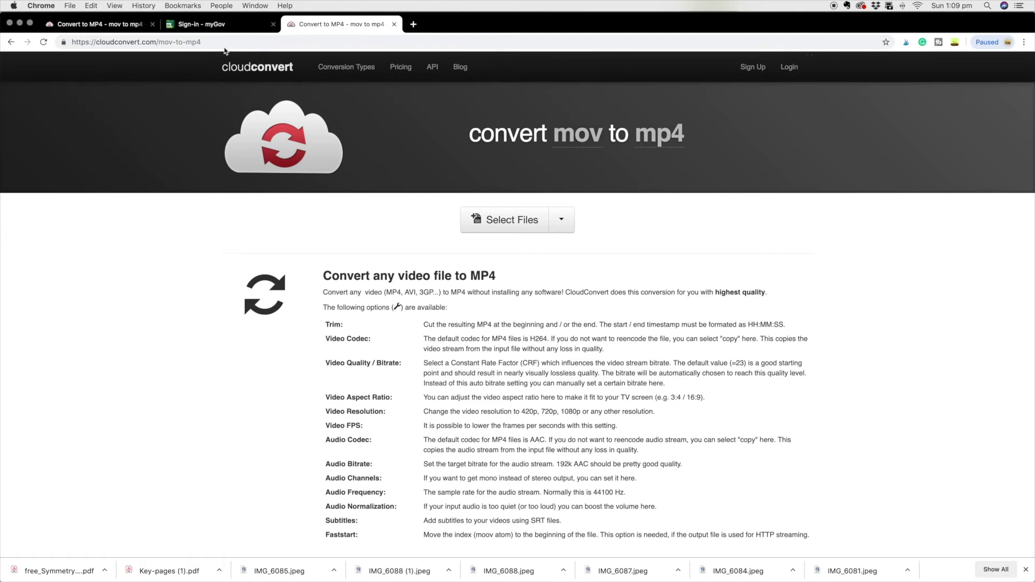
Switch to CloudConvert in Chrome and convert pin_test.m4v to MP4
{"action": "left_click", "coordinate": [537, 226]}
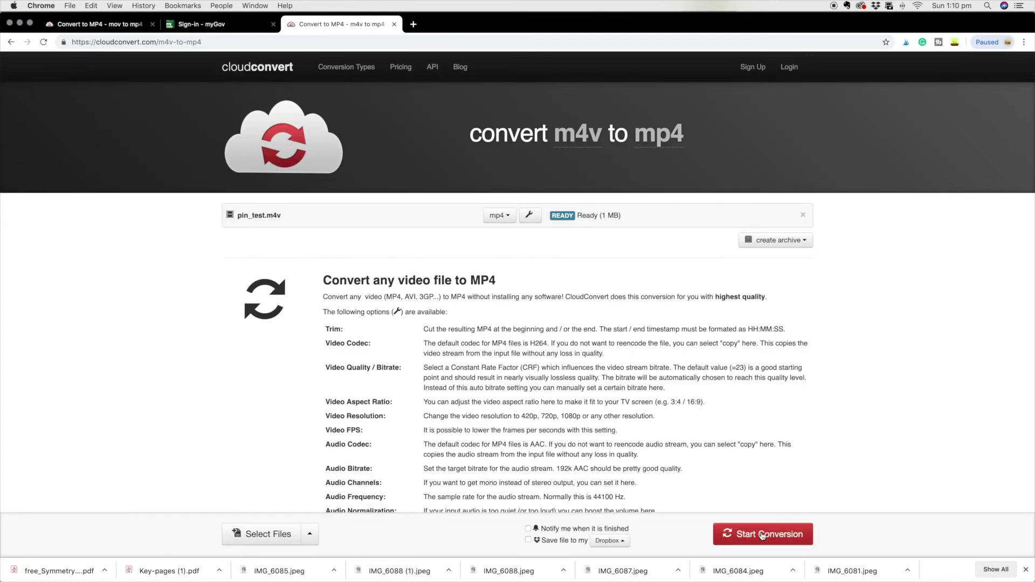
{"action": "left_click", "coordinate": [784, 537]}
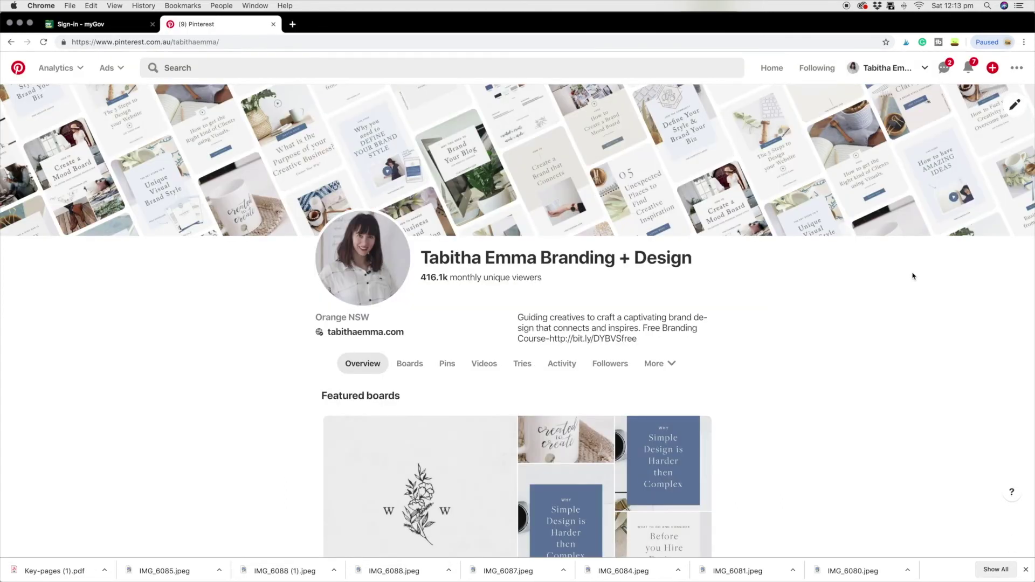
Switch to Pinterest, create a new Pin and upload the pin_test movie from the stock folder
{"action": "left_click", "coordinate": [1001, 69]}
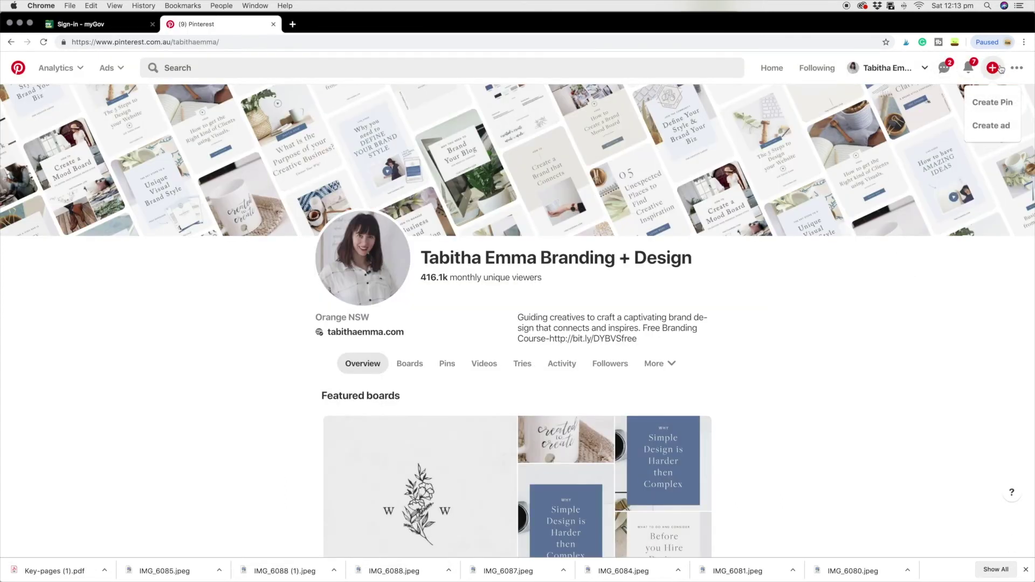
{"action": "left_click", "coordinate": [999, 101]}
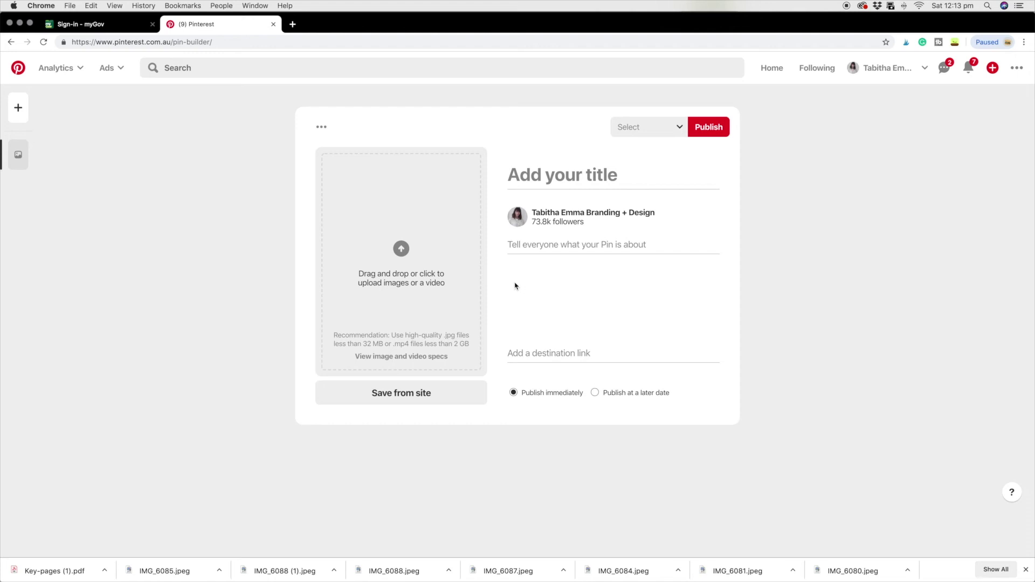
{"action": "left_click", "coordinate": [446, 278]}
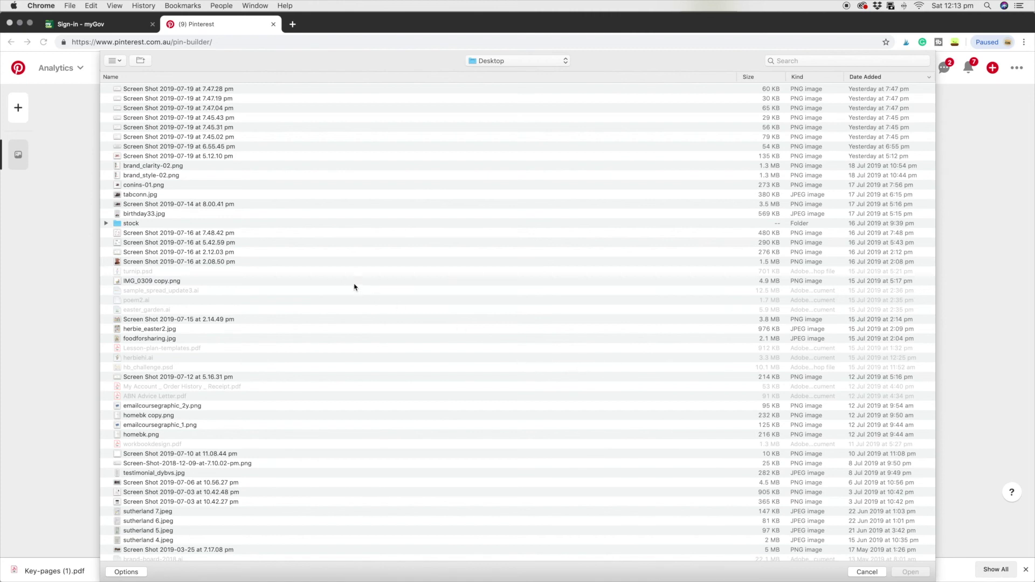
{"action": "left_click", "coordinate": [155, 226]}
{"action": "double_click", "coordinate": [156, 226]}
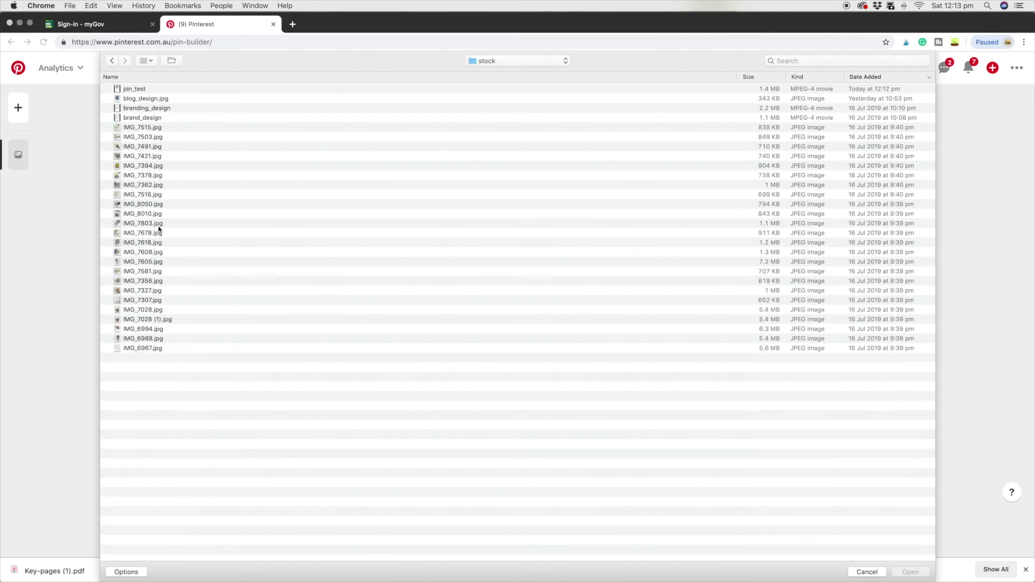
{"action": "left_click", "coordinate": [144, 91]}
{"action": "left_click", "coordinate": [906, 573]}
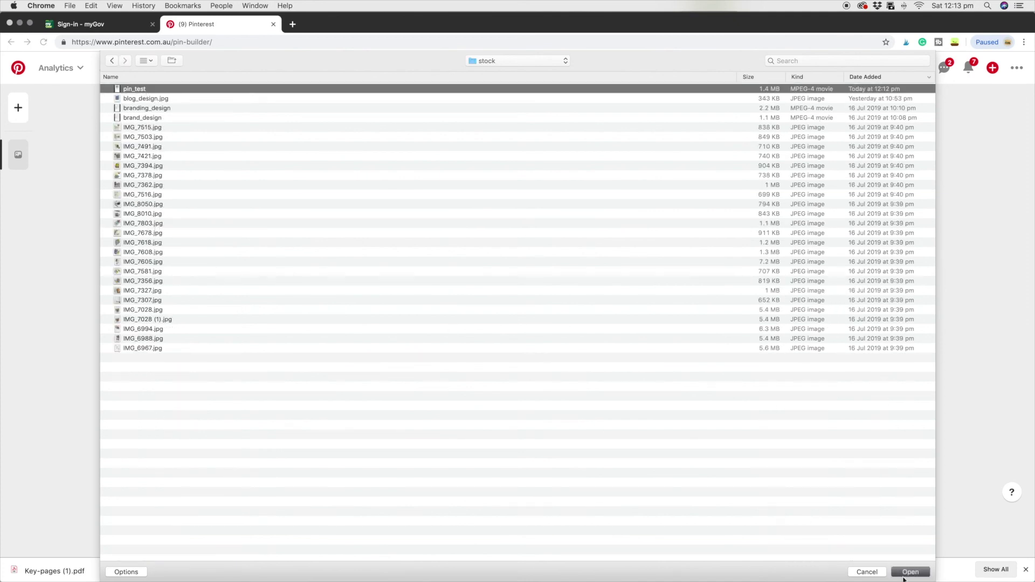